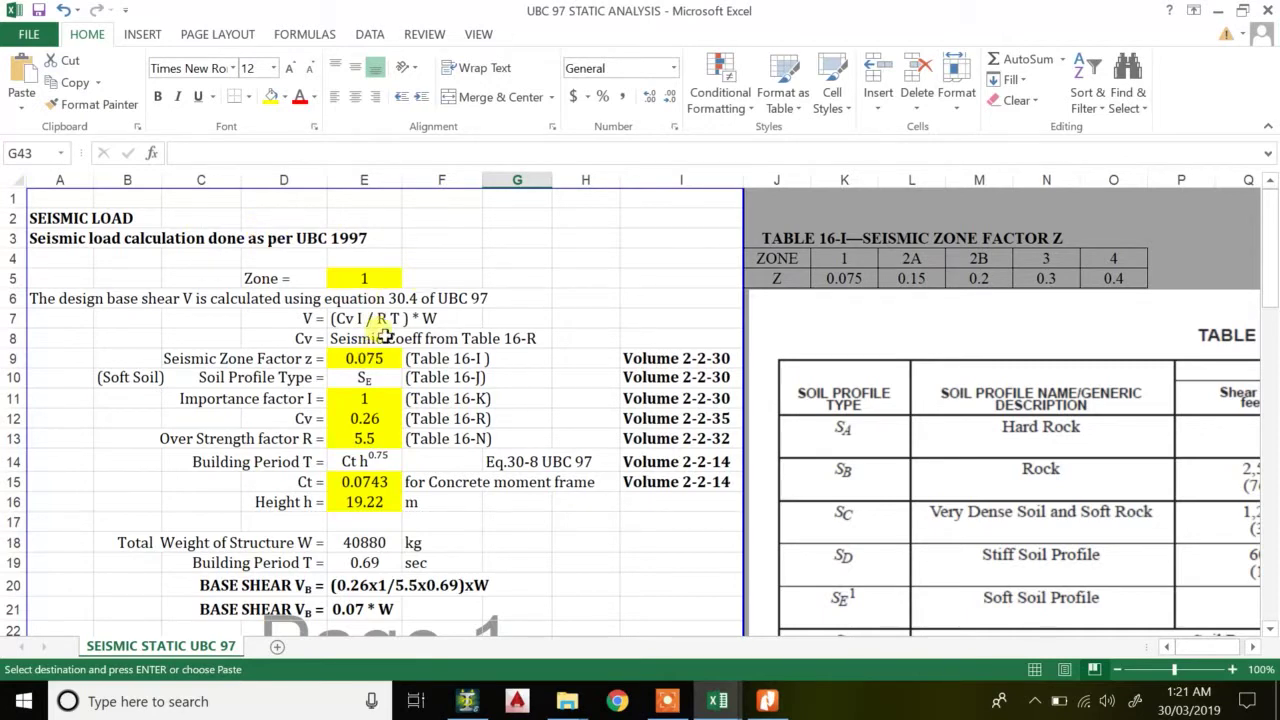
Review the base shear calculation from the seismic inputs down to the UBC 97 static force procedure excerpt below it.
scroll(383, 337, down, 4)
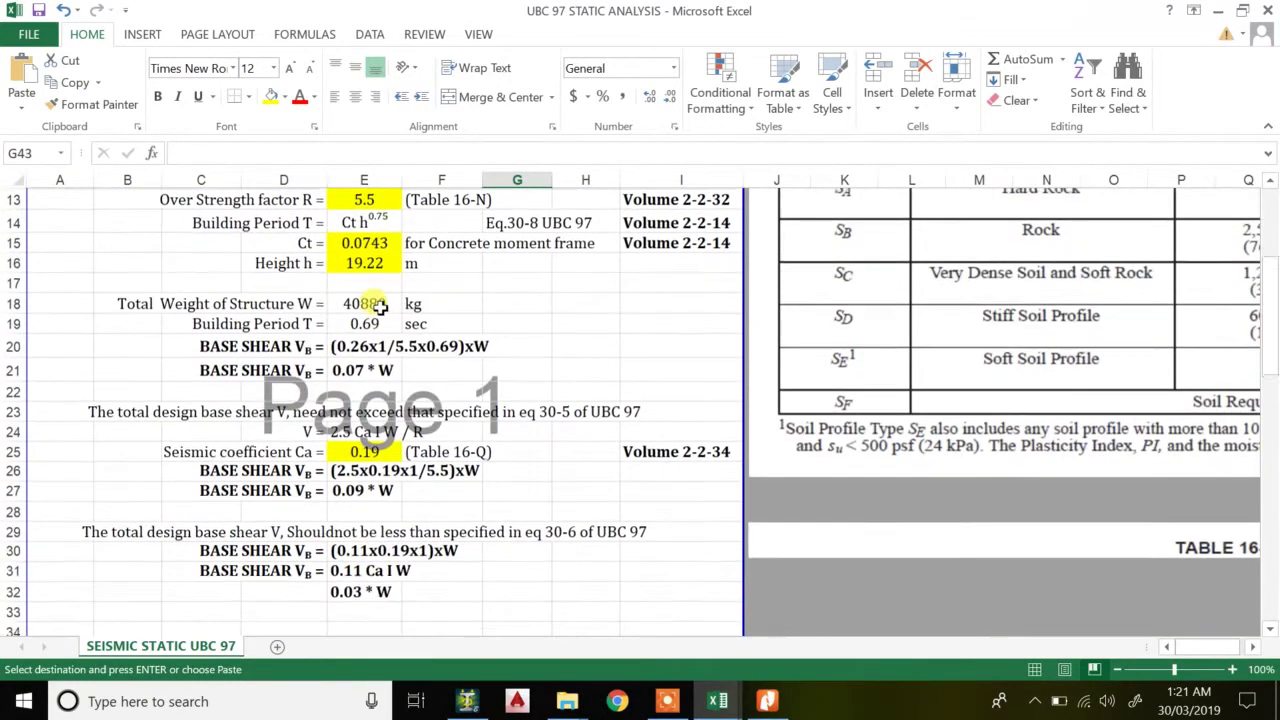
scroll(373, 308, down, 3)
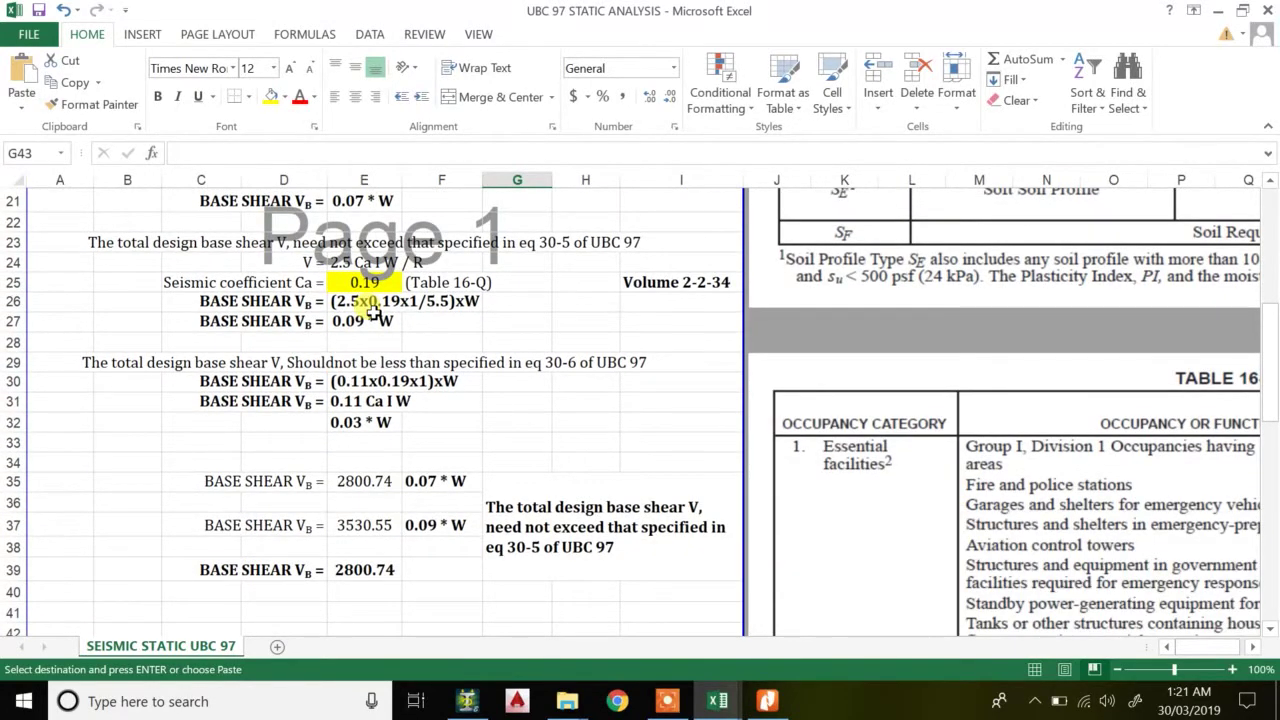
scroll(300, 360, up, 2)
scroll(265, 390, down, 3)
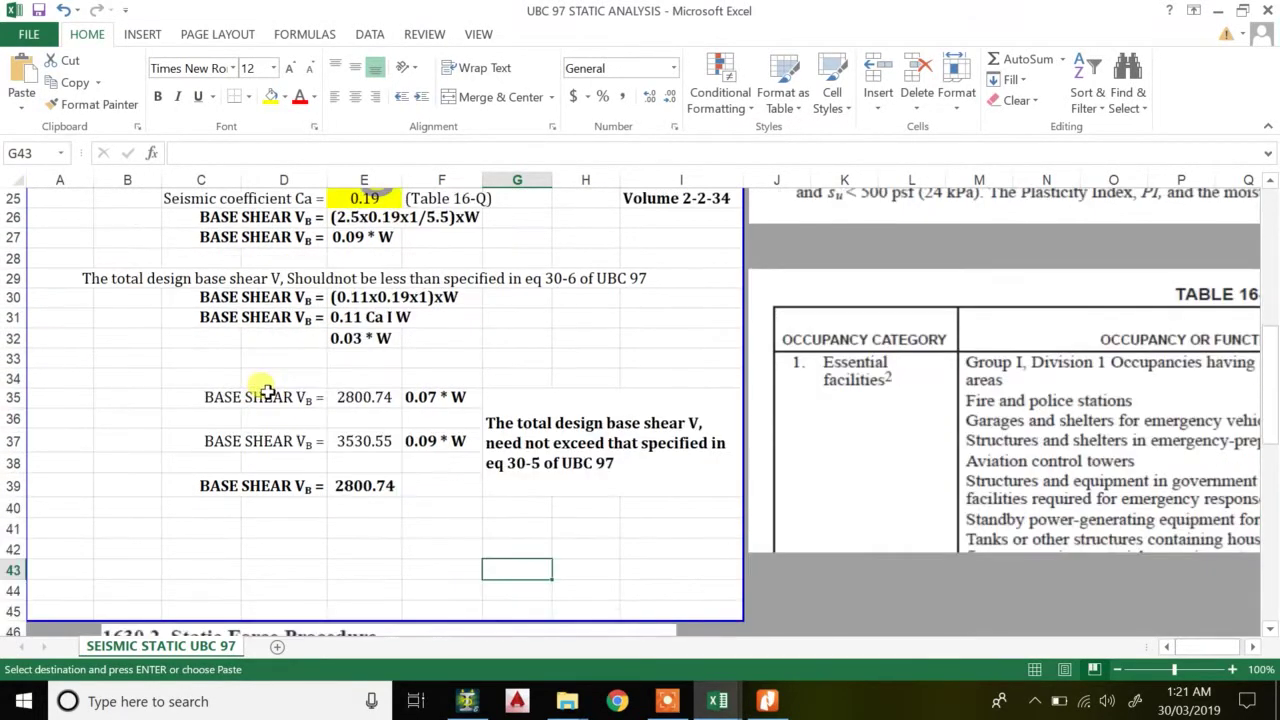
scroll(265, 390, down, 5)
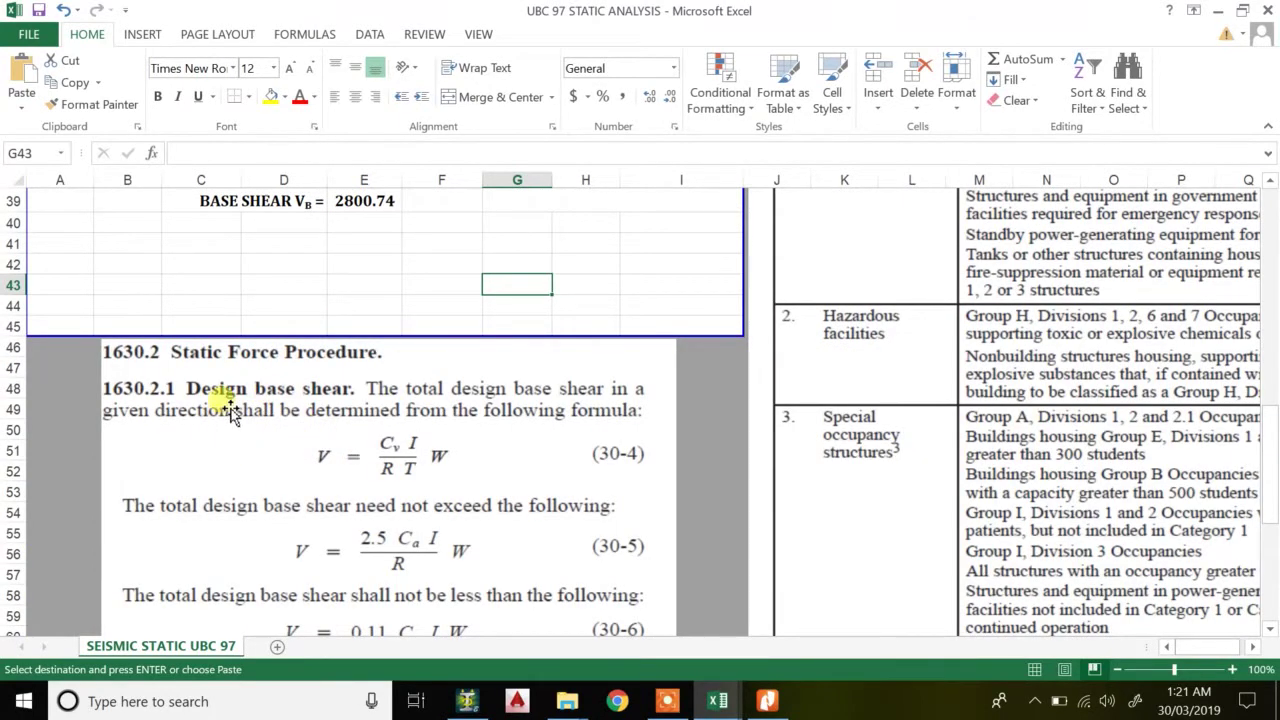
scroll(230, 410, down, 2)
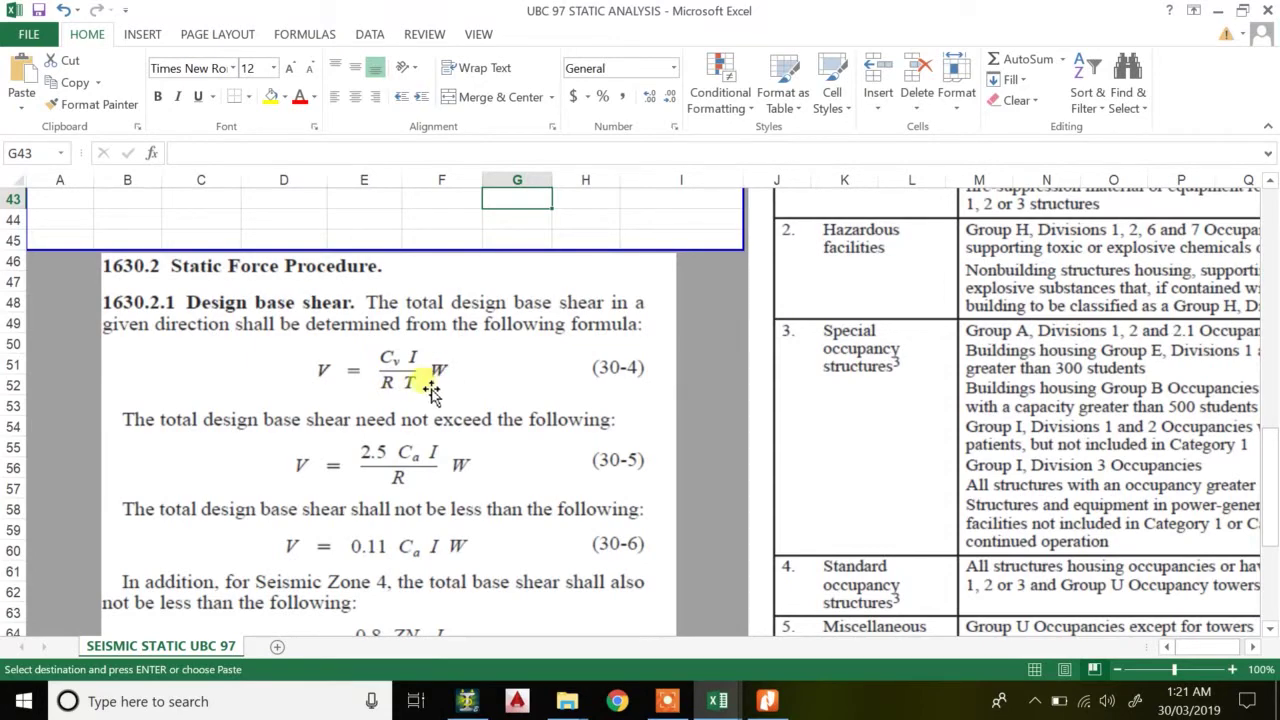
Return to the calculation inputs and select the total weight of structure value in cell E18.
scroll(432, 375, up, 5)
scroll(403, 398, up, 5)
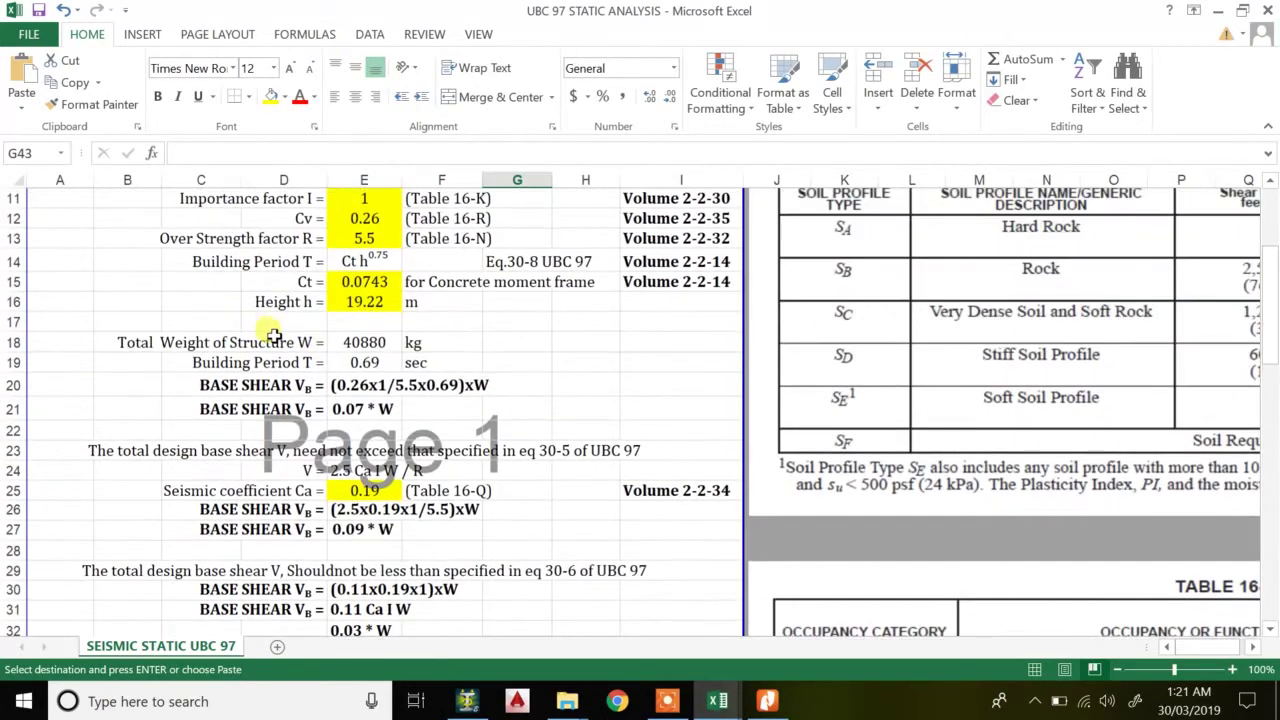
click(345, 340)
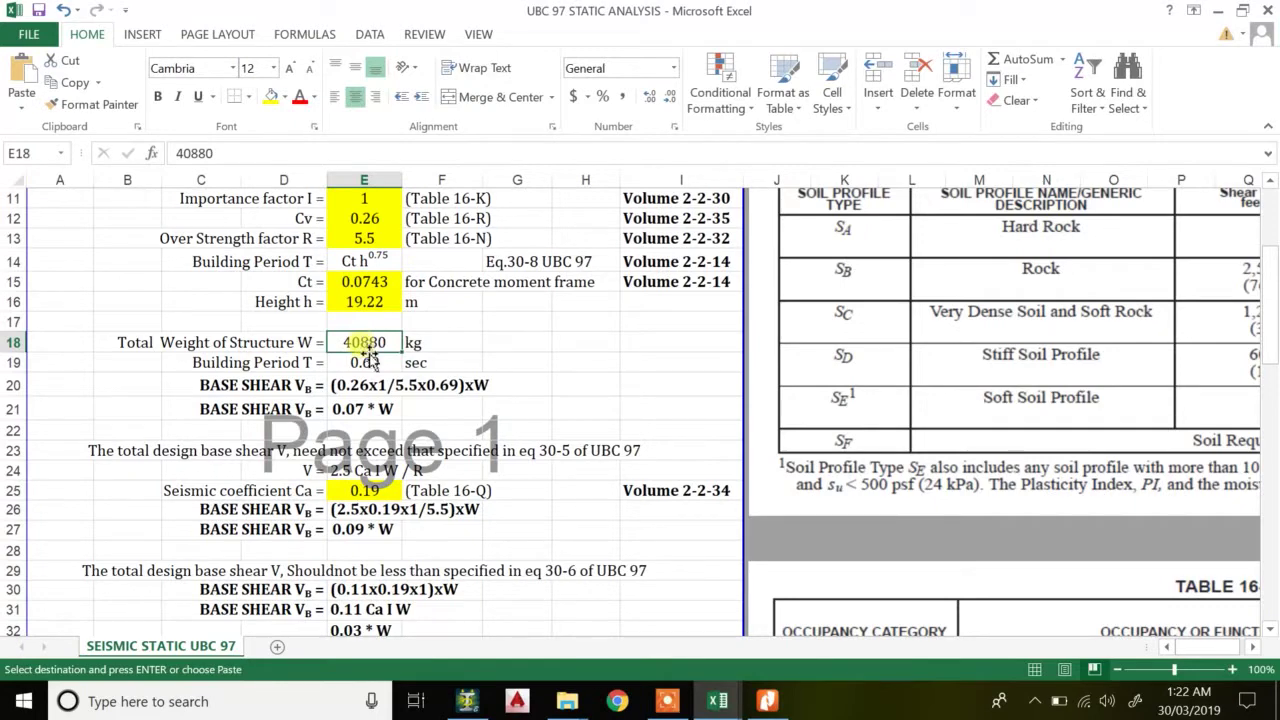
Examine design base shear equations 30-4 to 30-7 in the code excerpt, including the upper and lower limits.
scroll(372, 365, down, 9)
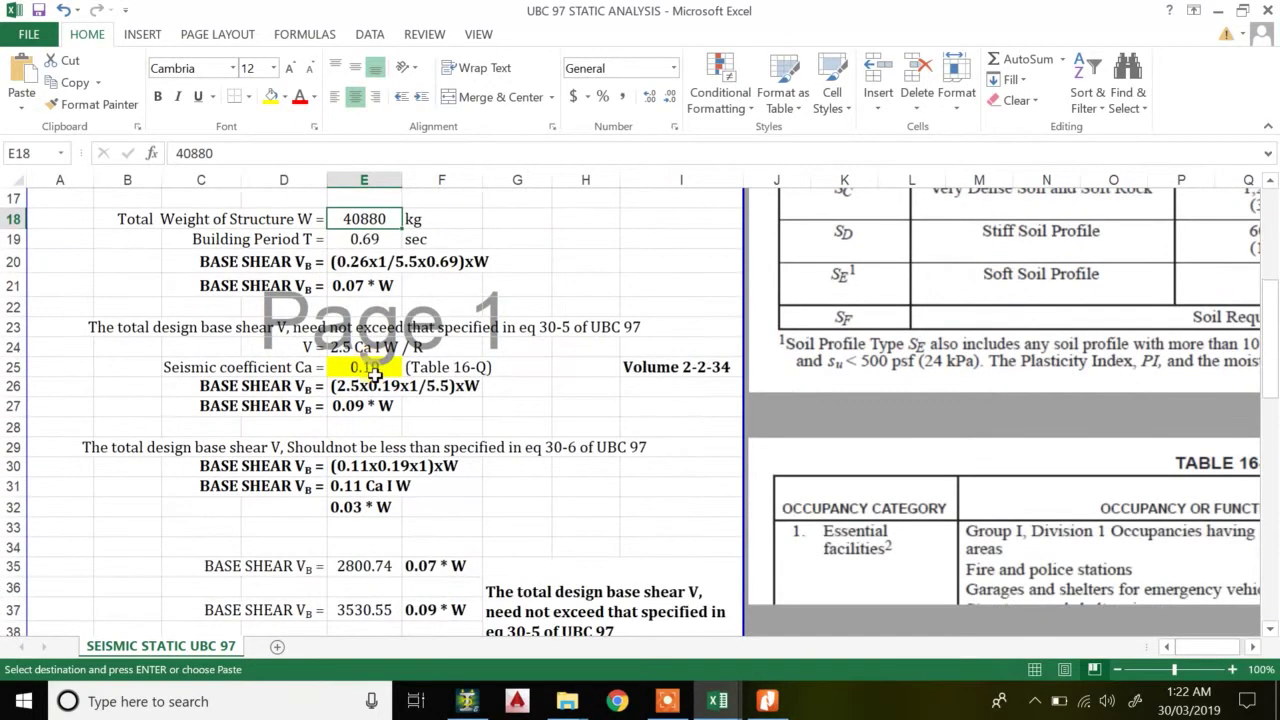
scroll(378, 430, down, 3)
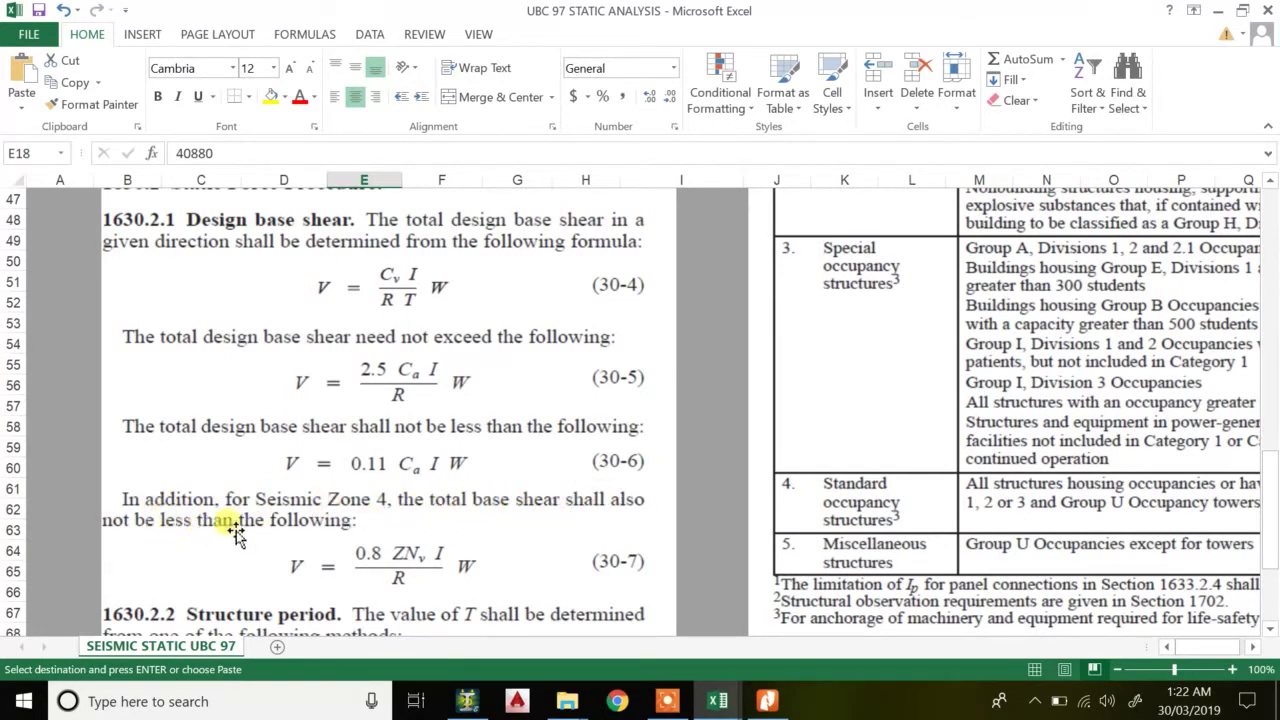
scroll(420, 420, up, 2)
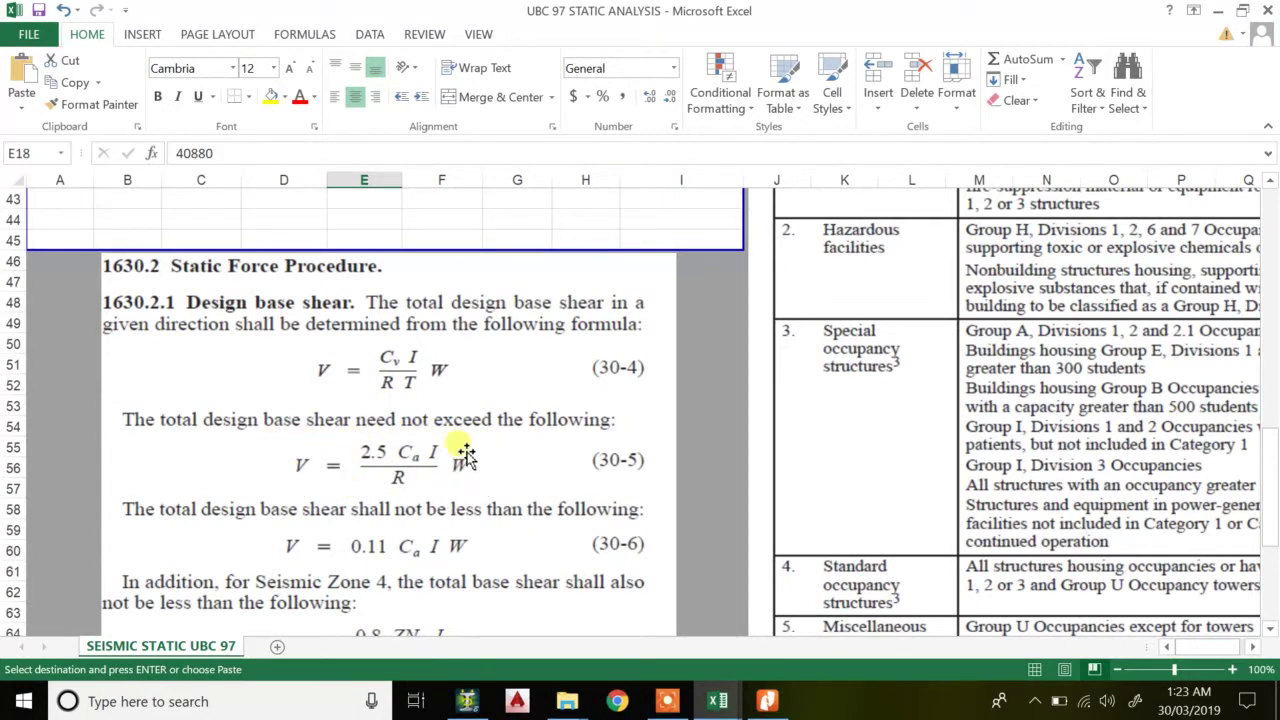
scroll(360, 420, down, 2)
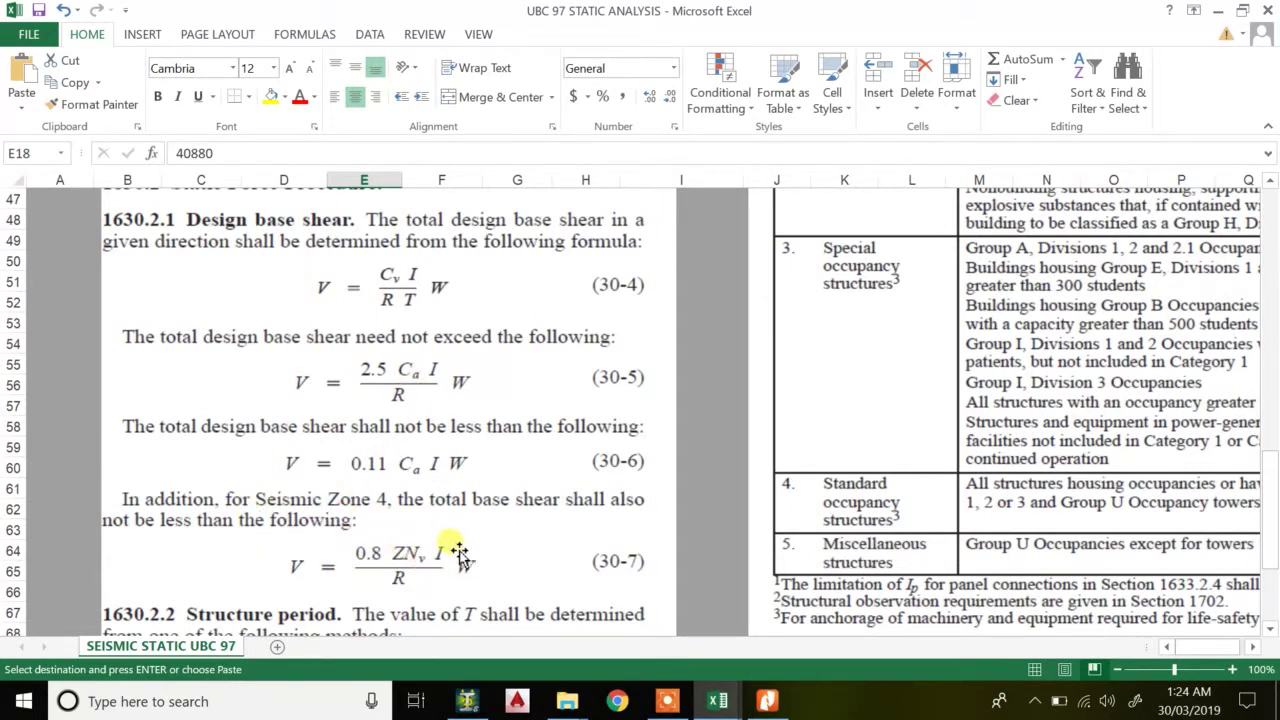
scroll(440, 510, up, 6)
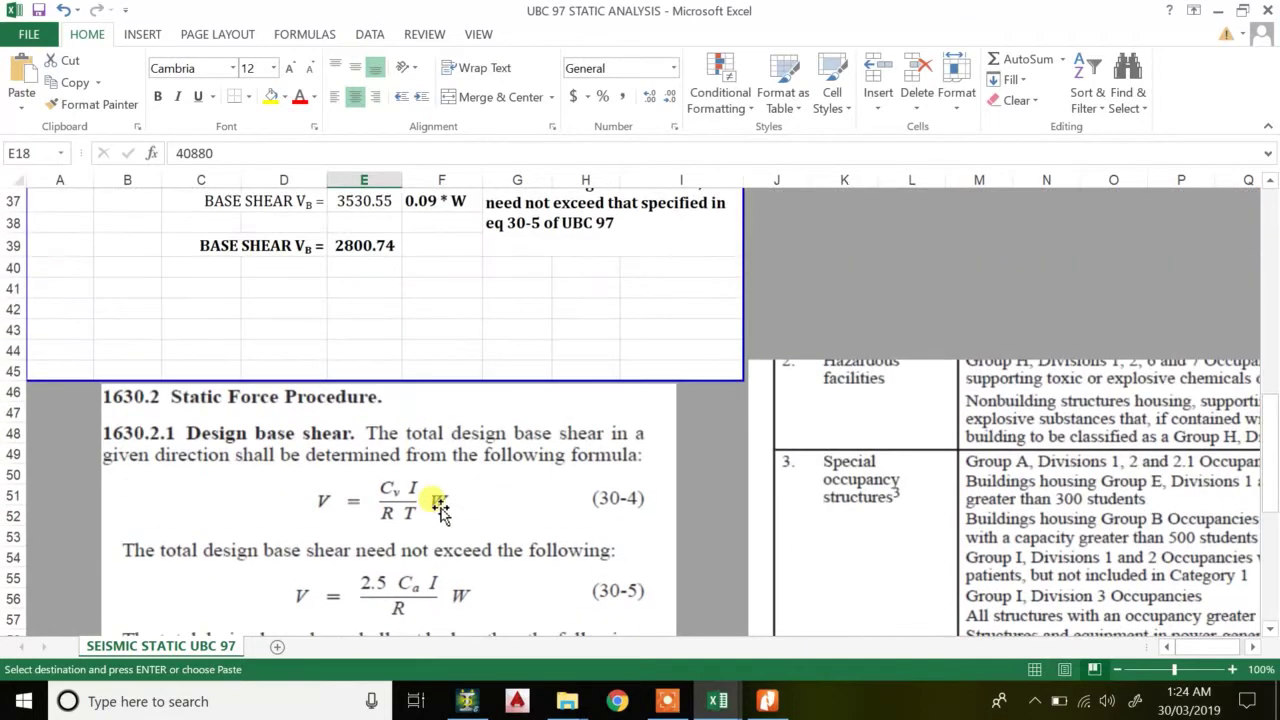
scroll(440, 510, up, 9)
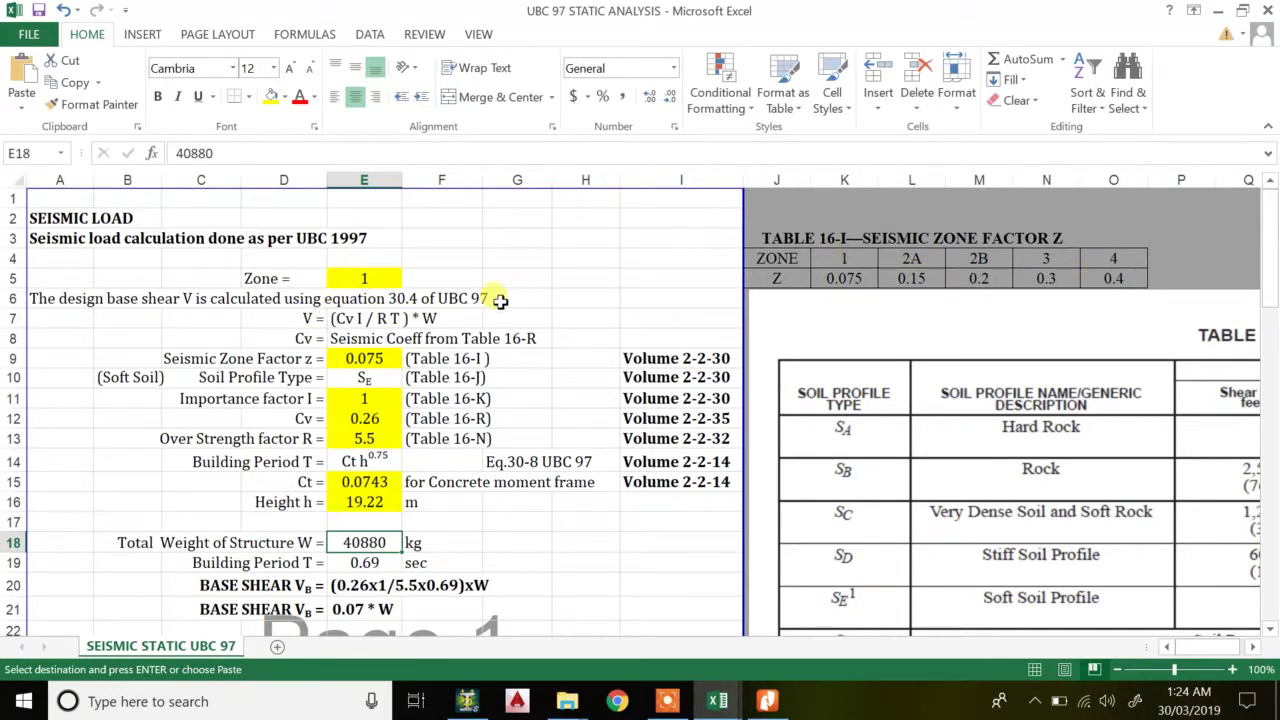
Select the zone value in cell E5 and check the inputs against the base shear equations and the soil profile table.
click(379, 285)
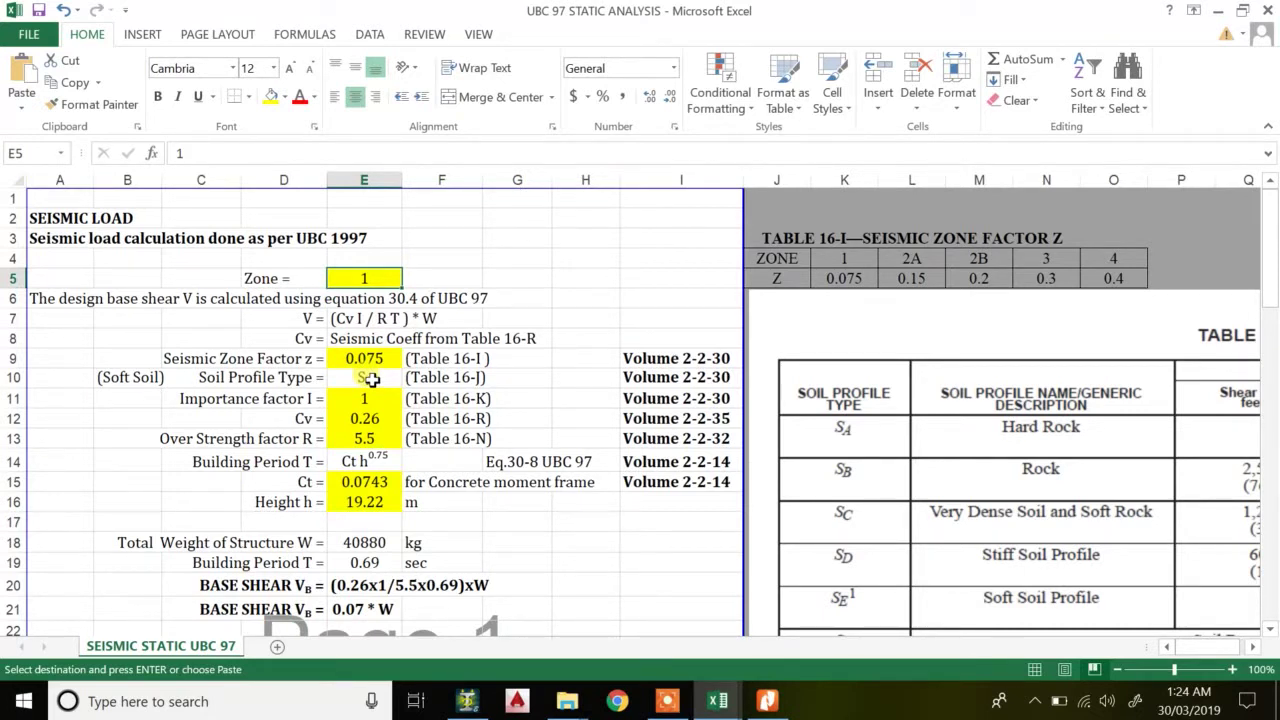
scroll(418, 358, down, 15)
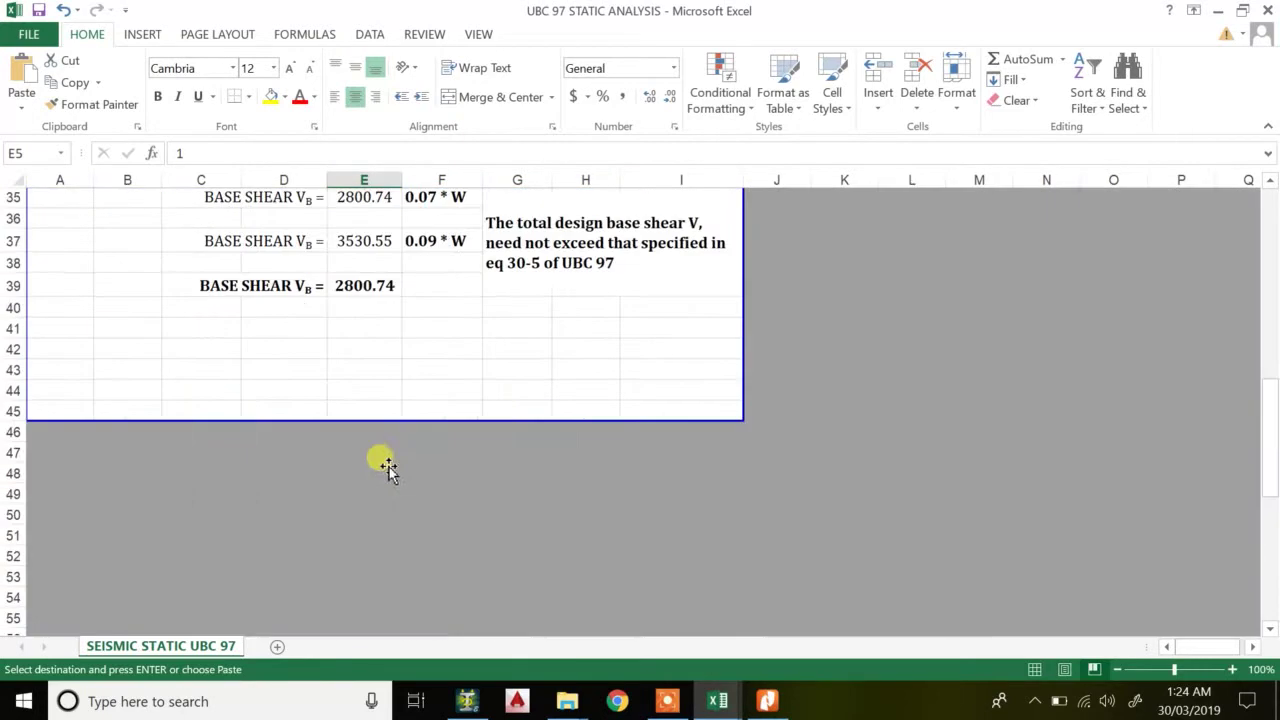
scroll(376, 485, down, 1)
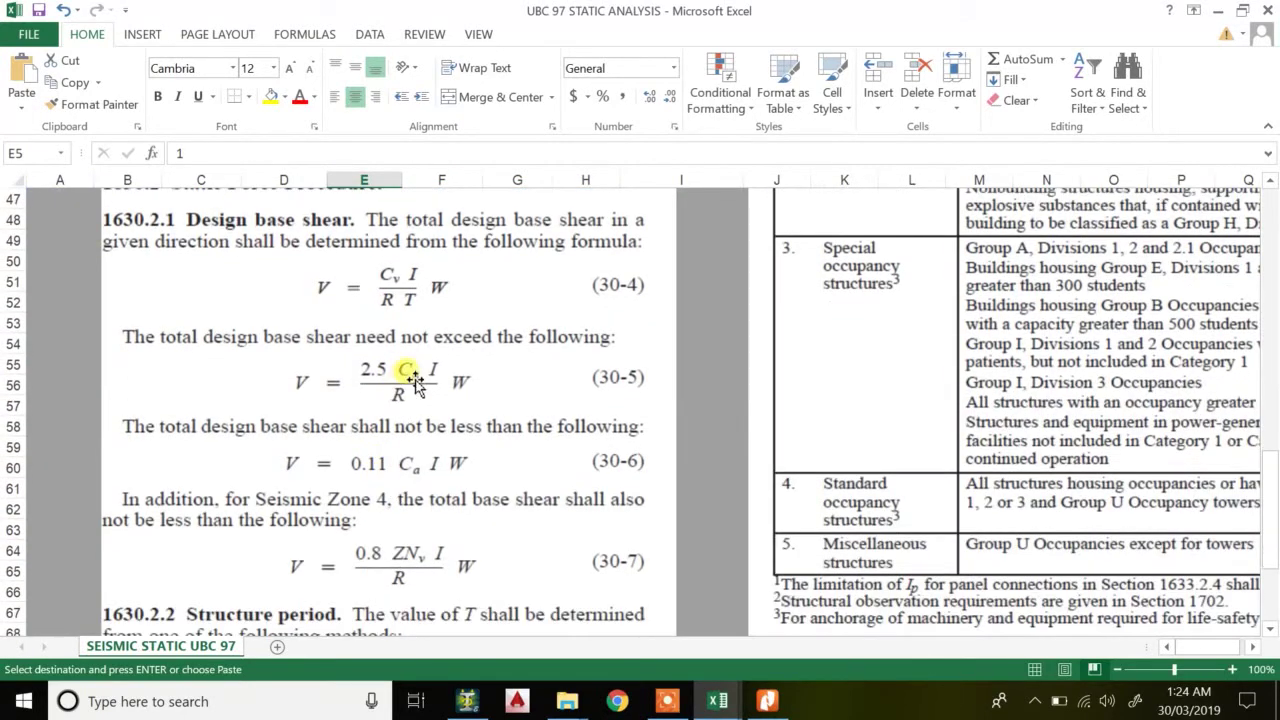
scroll(394, 323, up, 5)
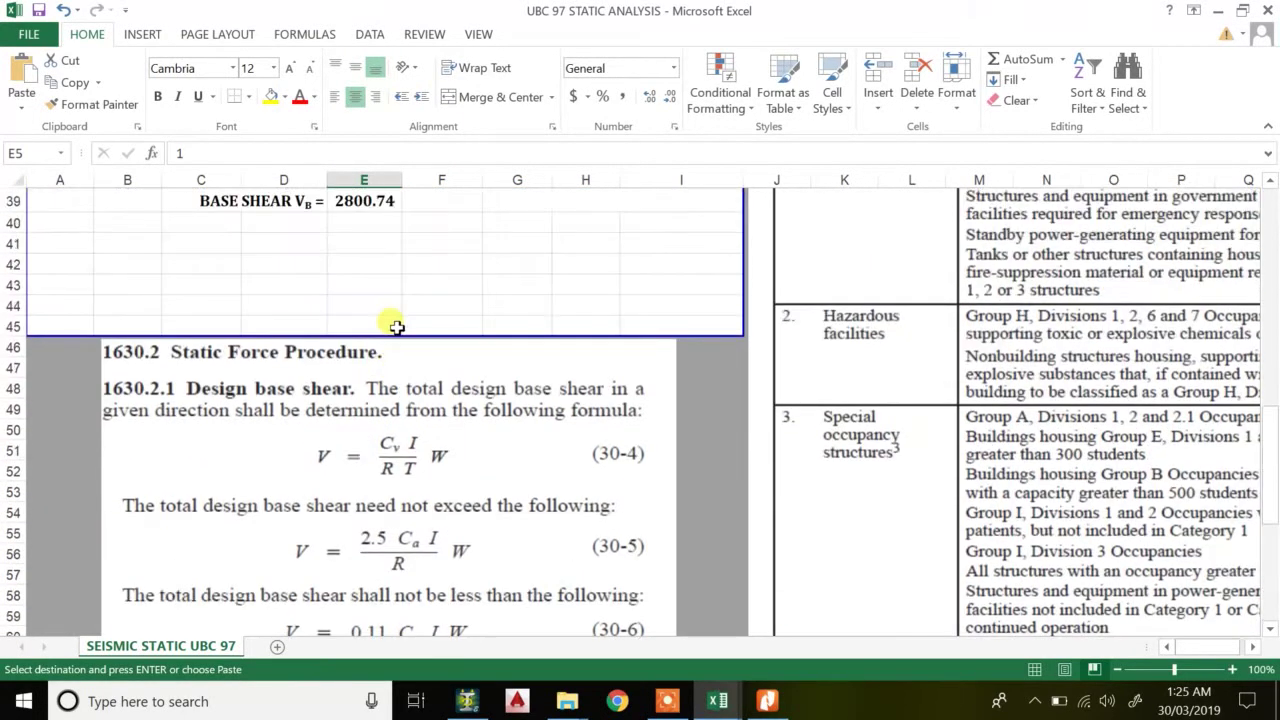
scroll(396, 338, up, 11)
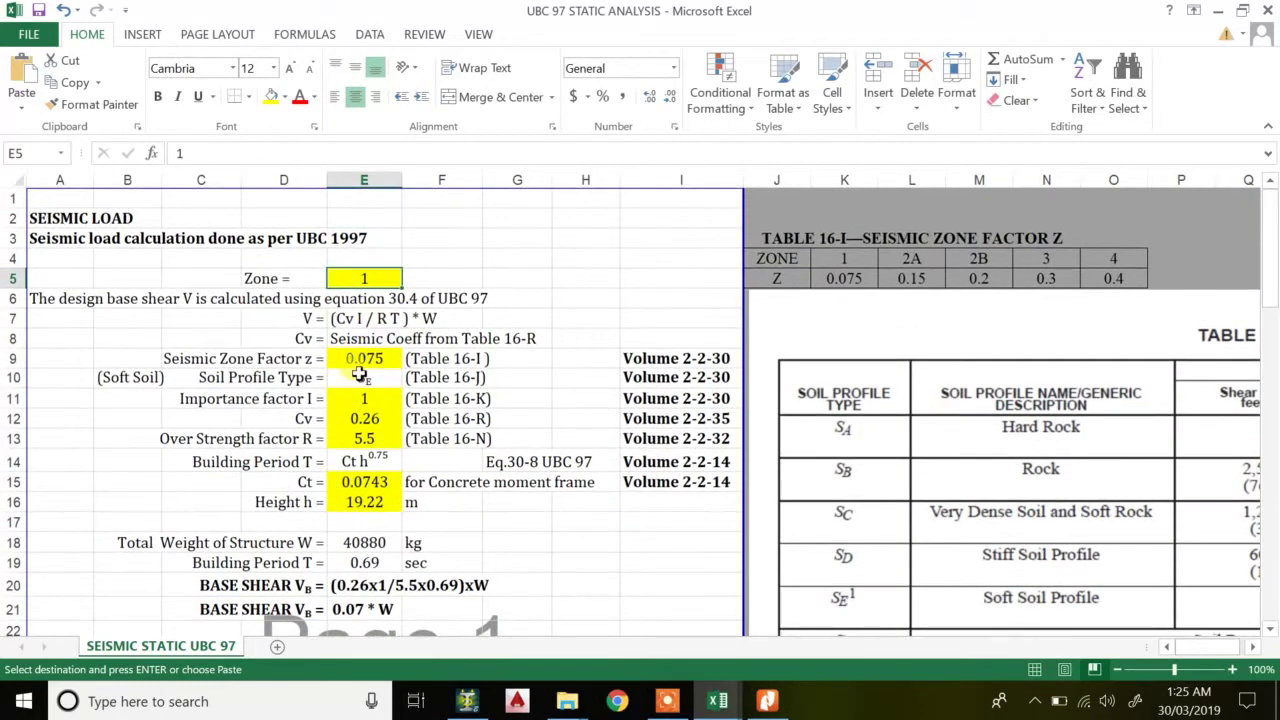
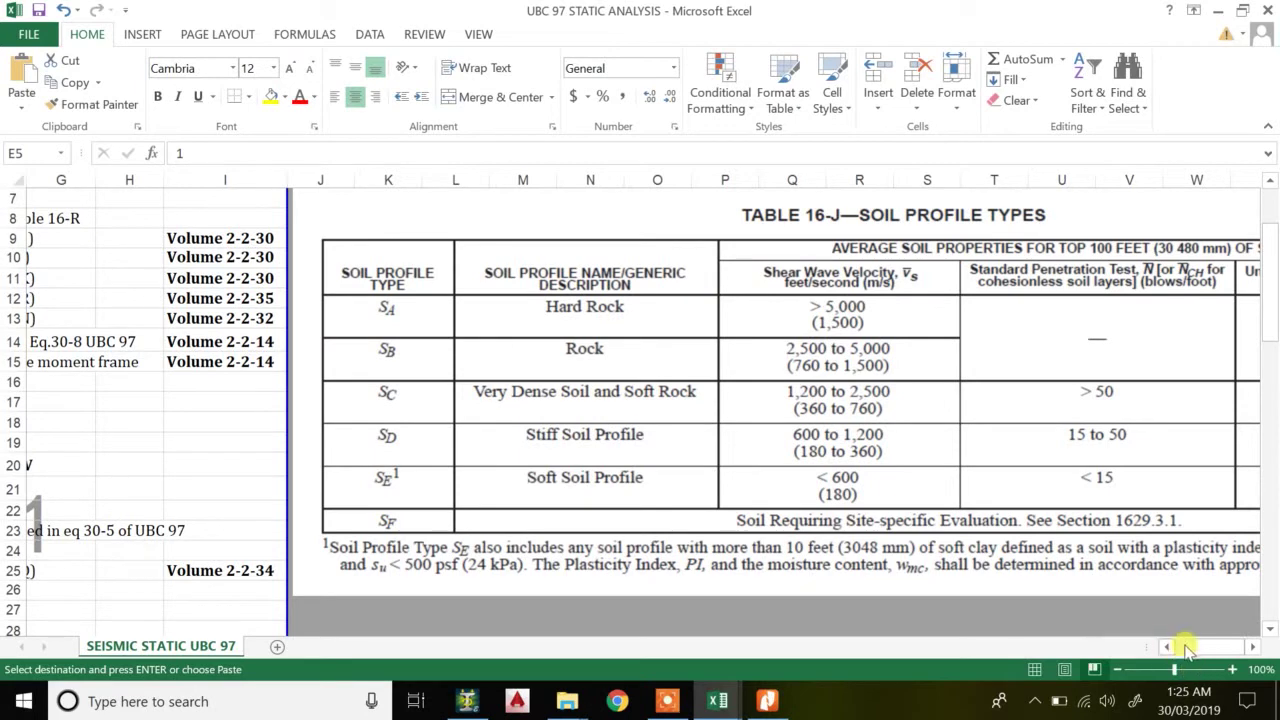
drag(1187, 648, 1171, 651)
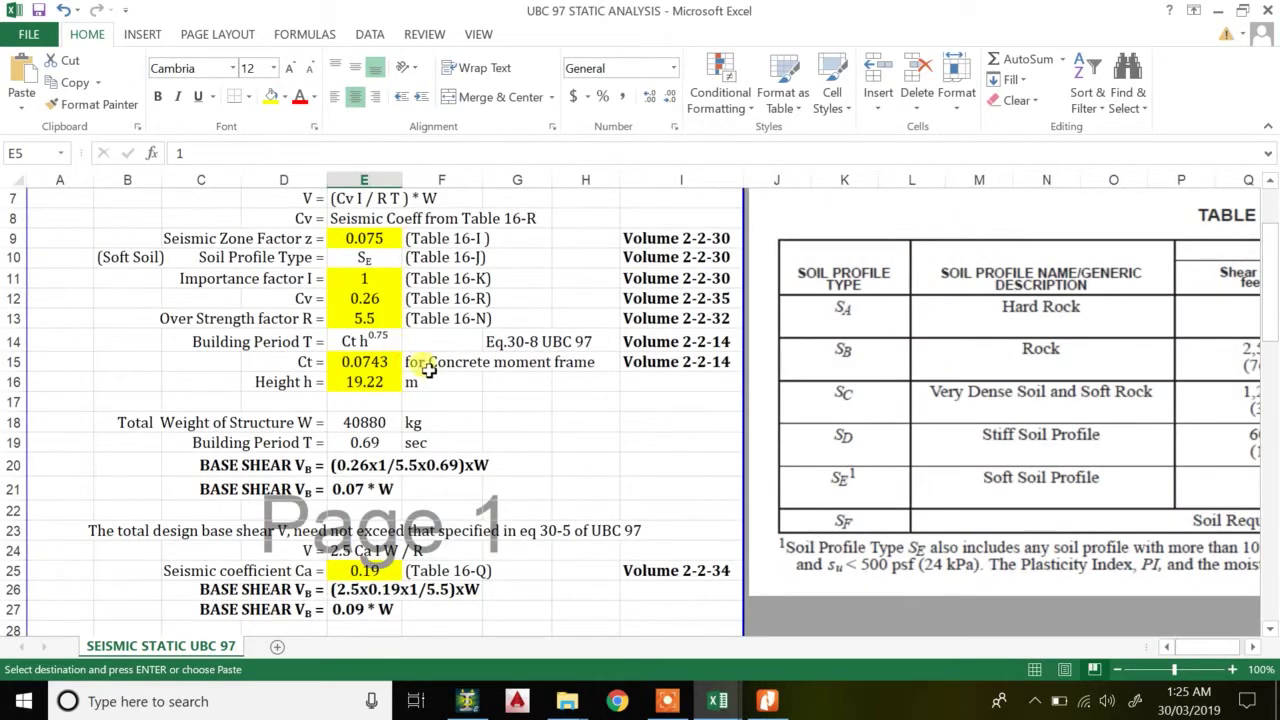
scroll(430, 368, up, 1)
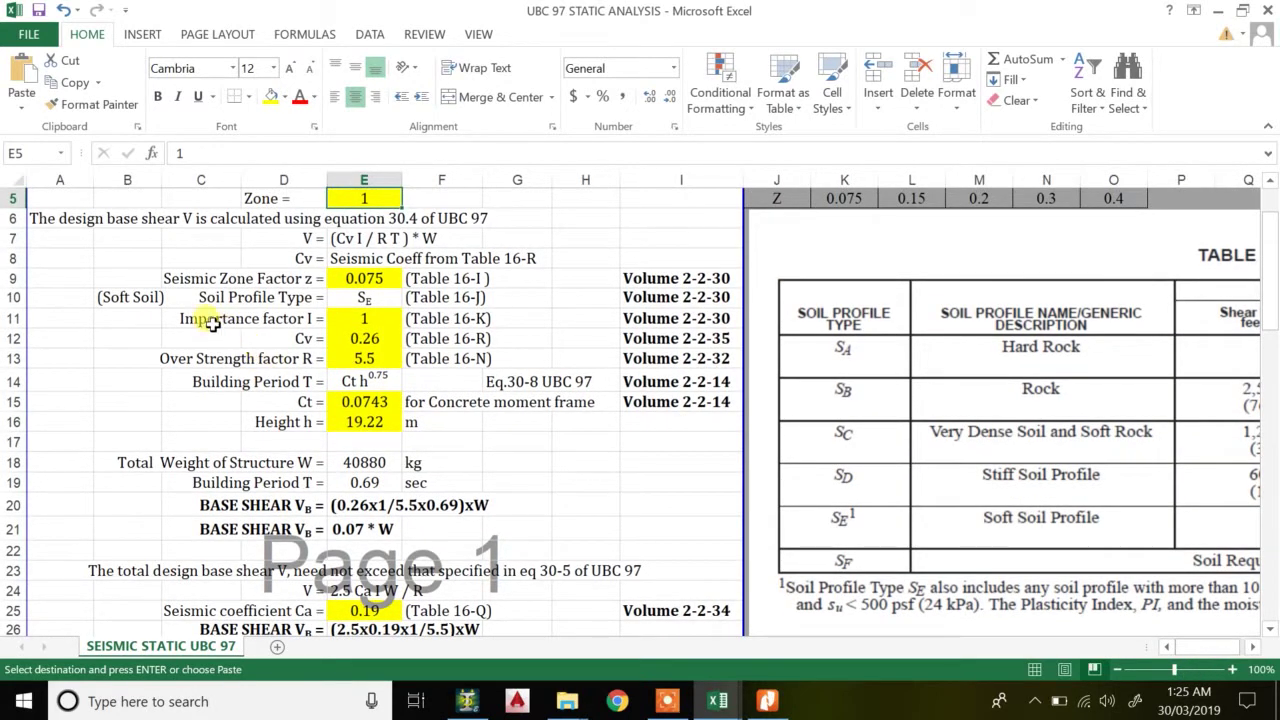
Look through the occupancy category table, the structure period formula and the structural systems table beside and below the calculation.
scroll(765, 488, down, 7)
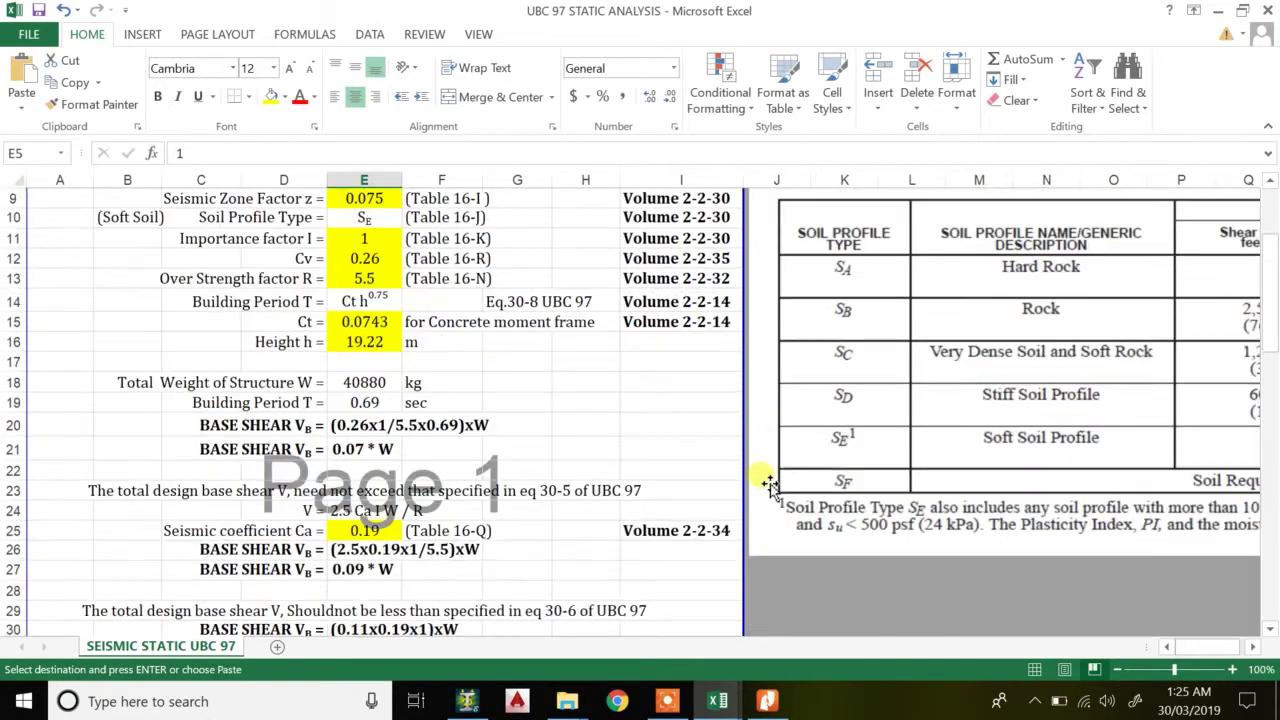
scroll(1017, 625, down, 5)
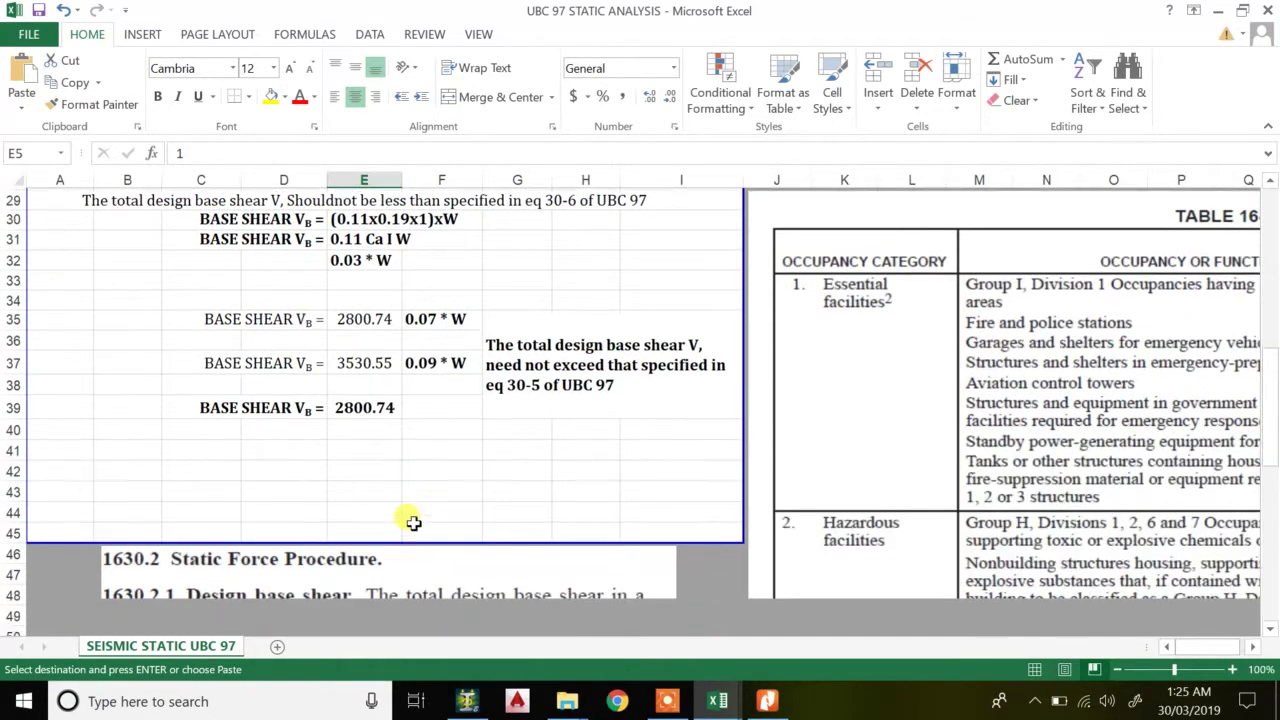
scroll(745, 588, down, 5)
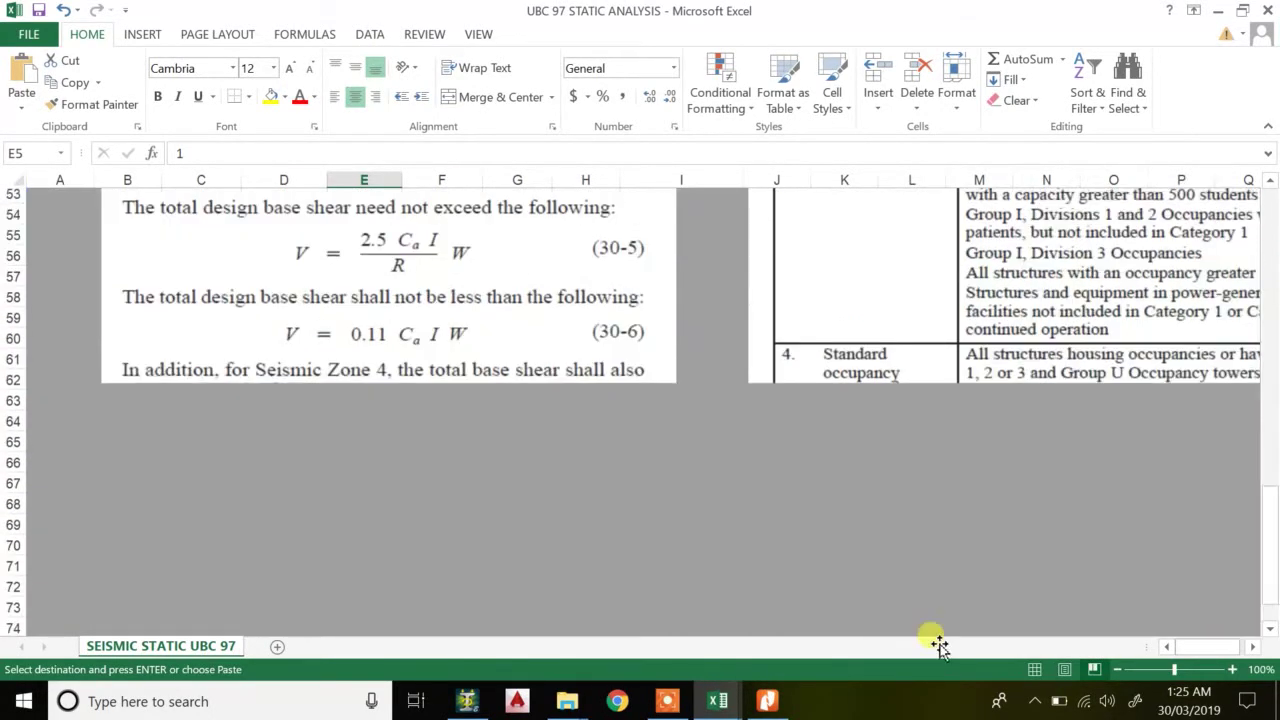
drag(1218, 655, 1226, 655)
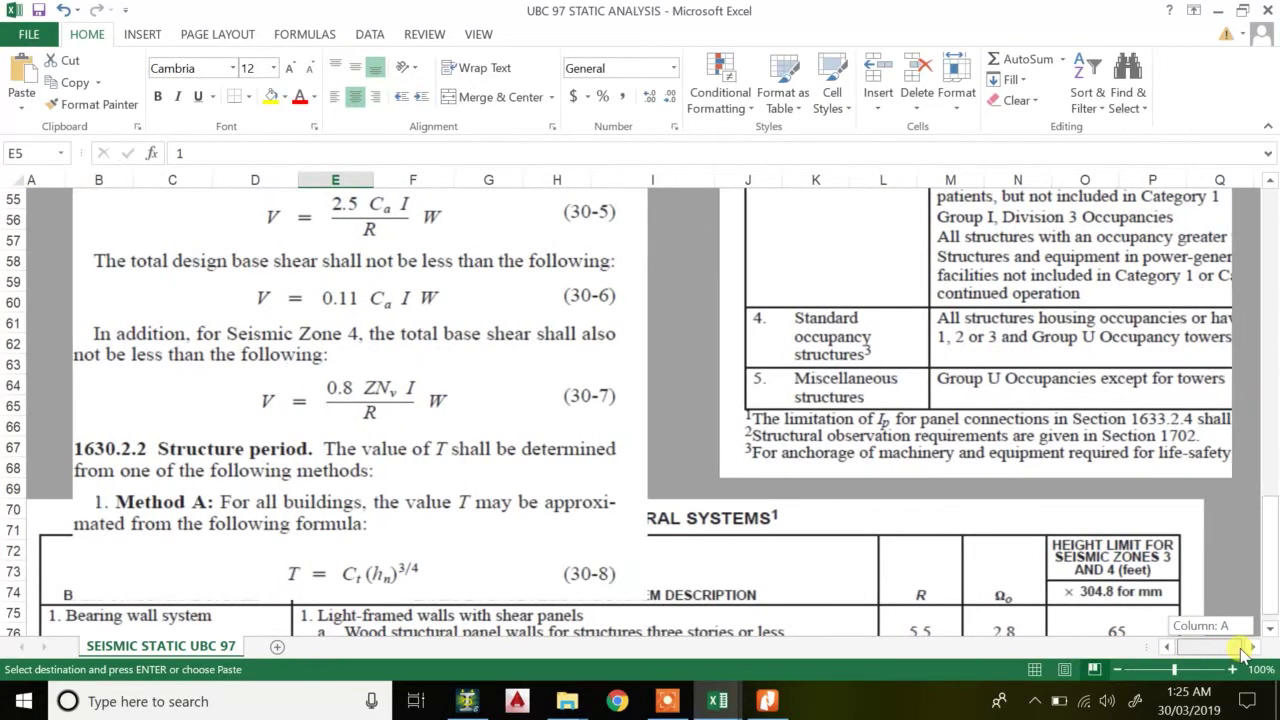
scroll(651, 517, down, 12)
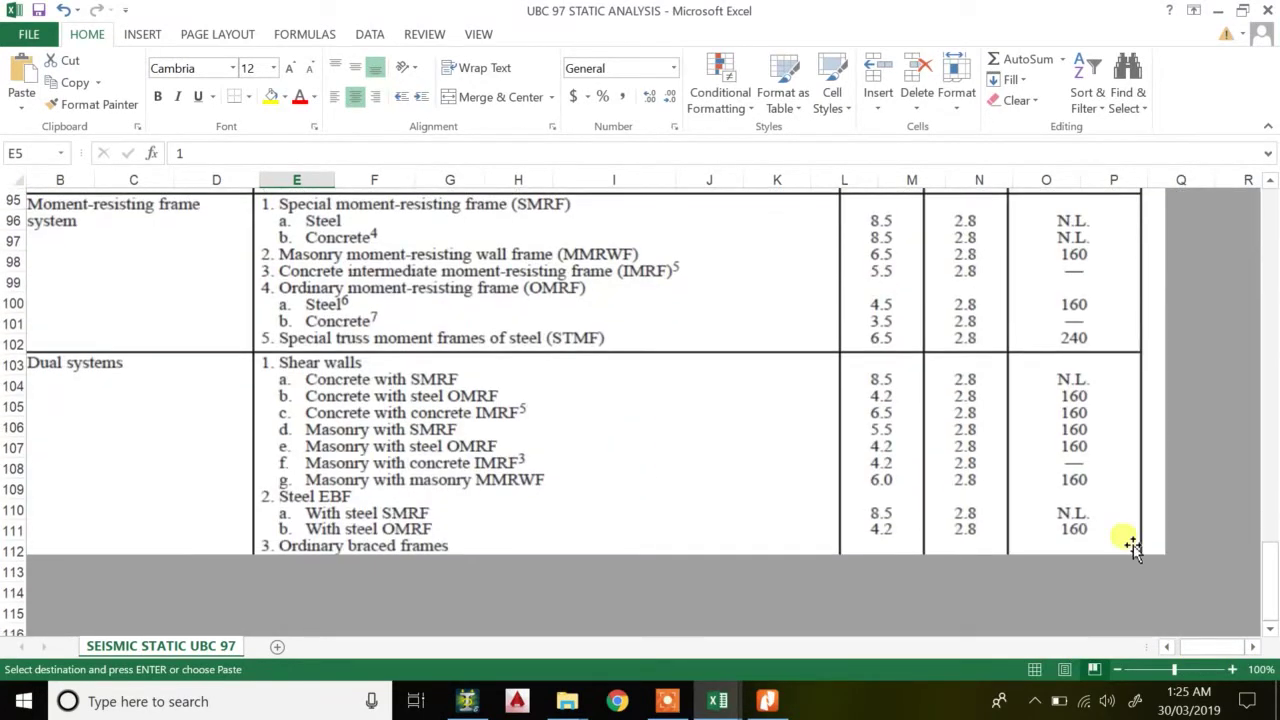
scroll(1128, 537, up, 4)
drag(1268, 588, 1257, 195)
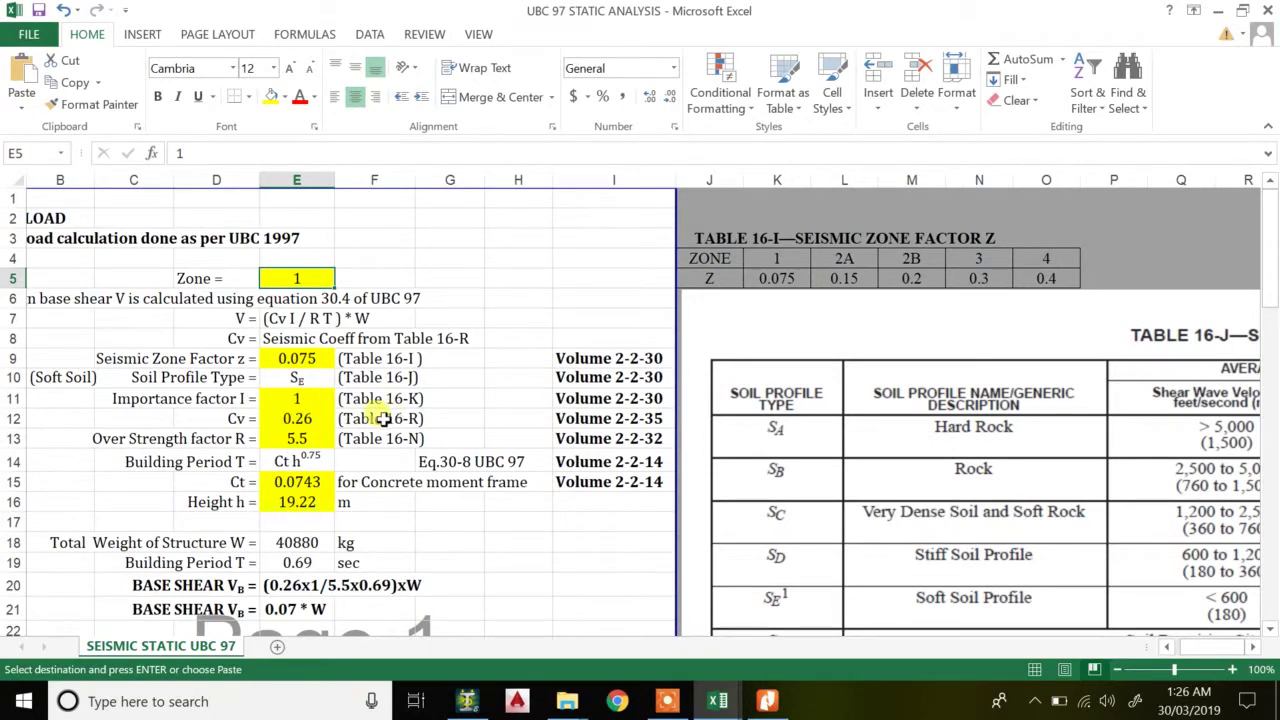
Examine the R factors in the structural systems table for bearing wall, building frame and moment-resisting frame systems.
scroll(400, 425, down, 9)
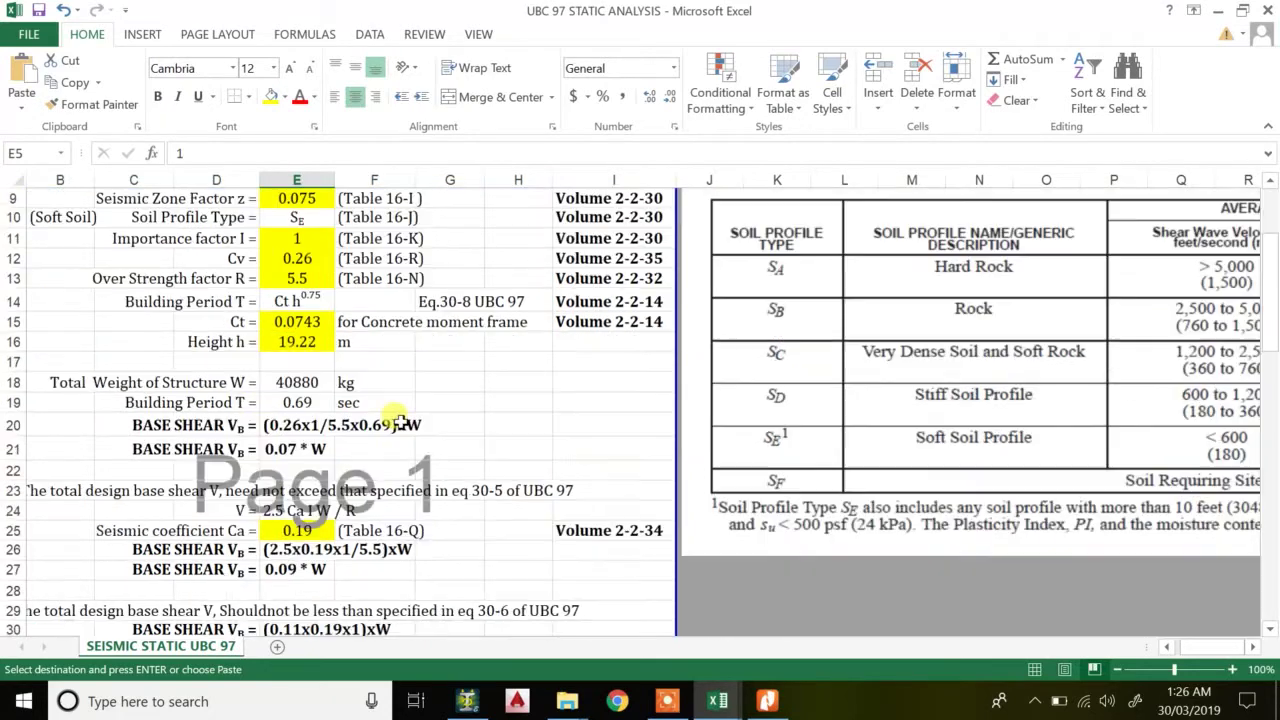
scroll(400, 435, down, 15)
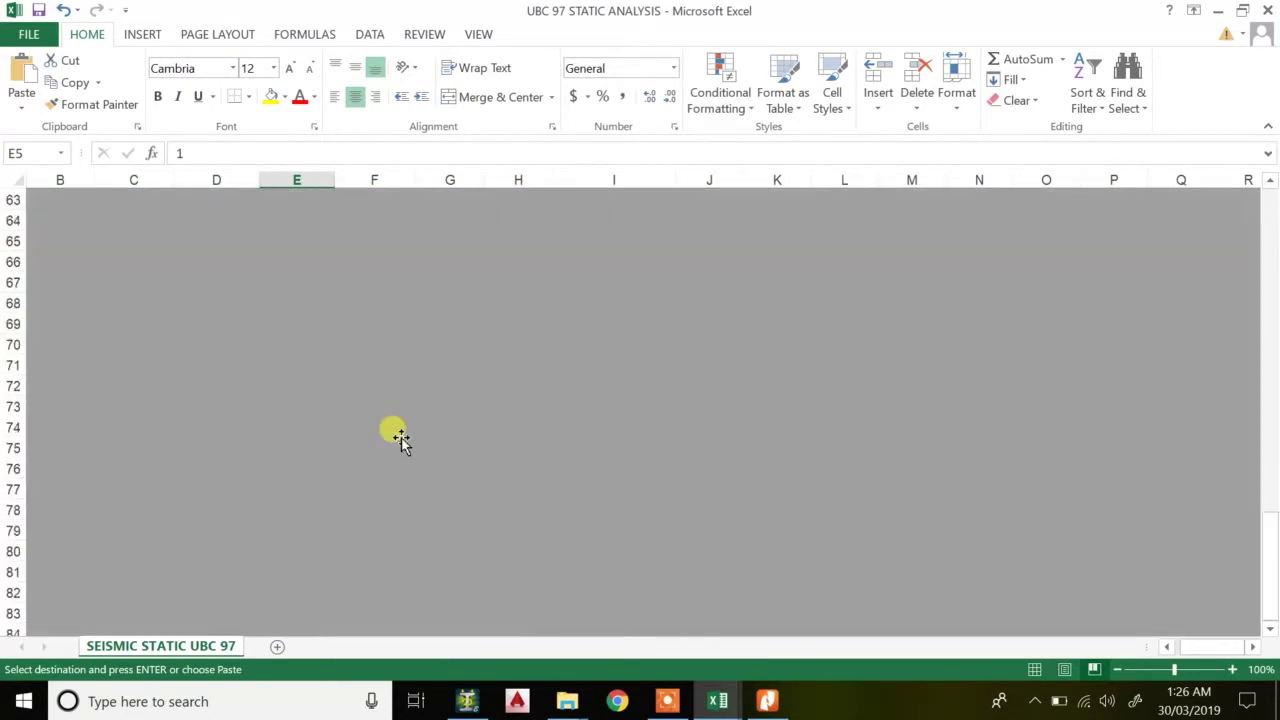
scroll(393, 455, down, 1)
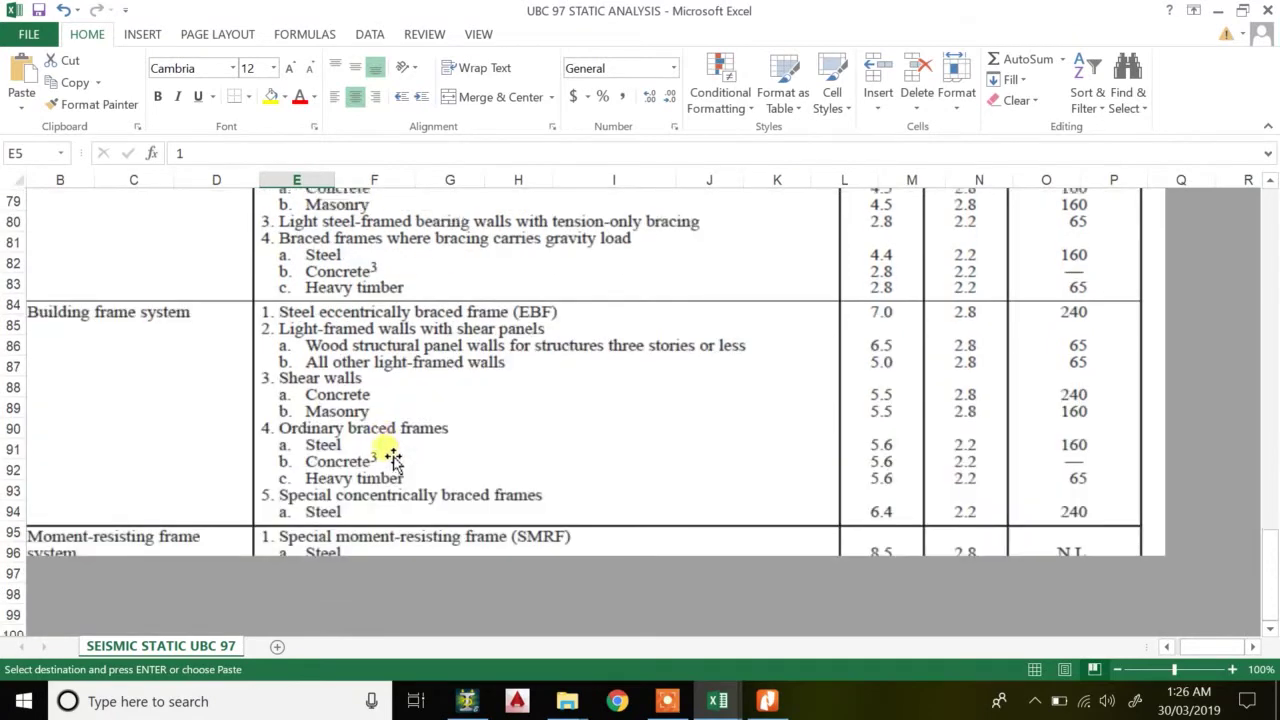
scroll(400, 453, up, 1)
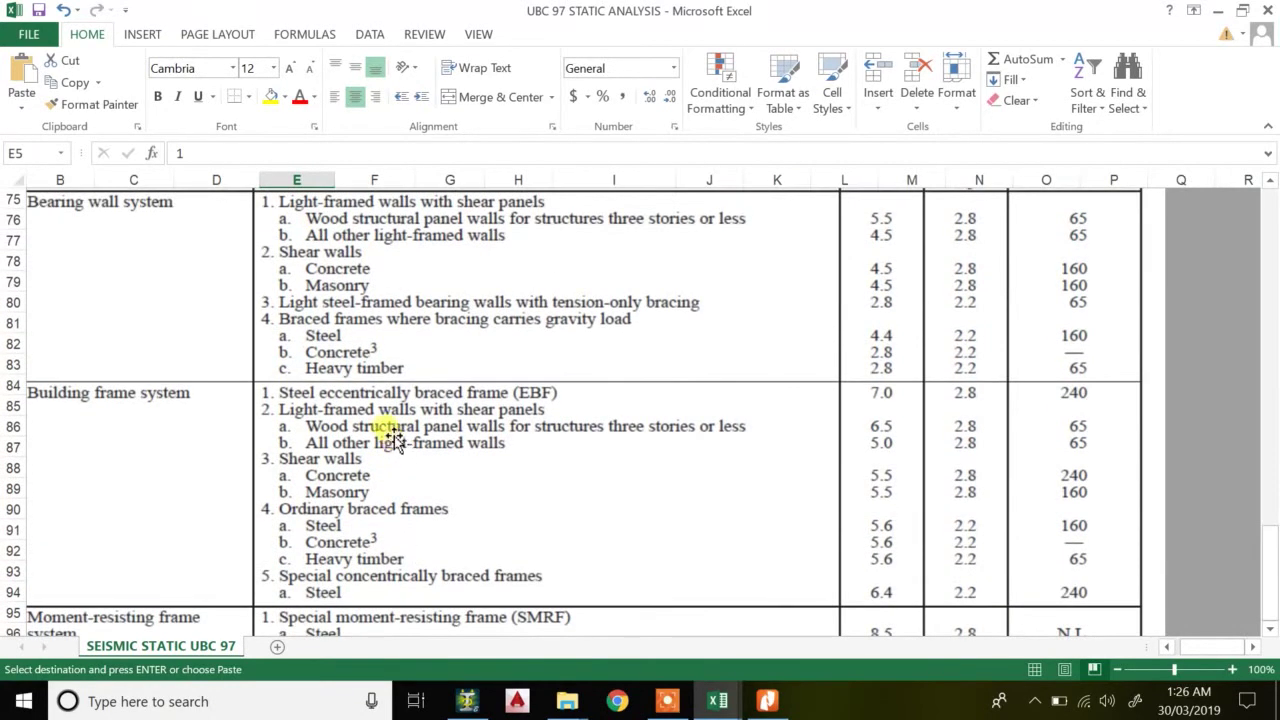
scroll(600, 390, up, 1)
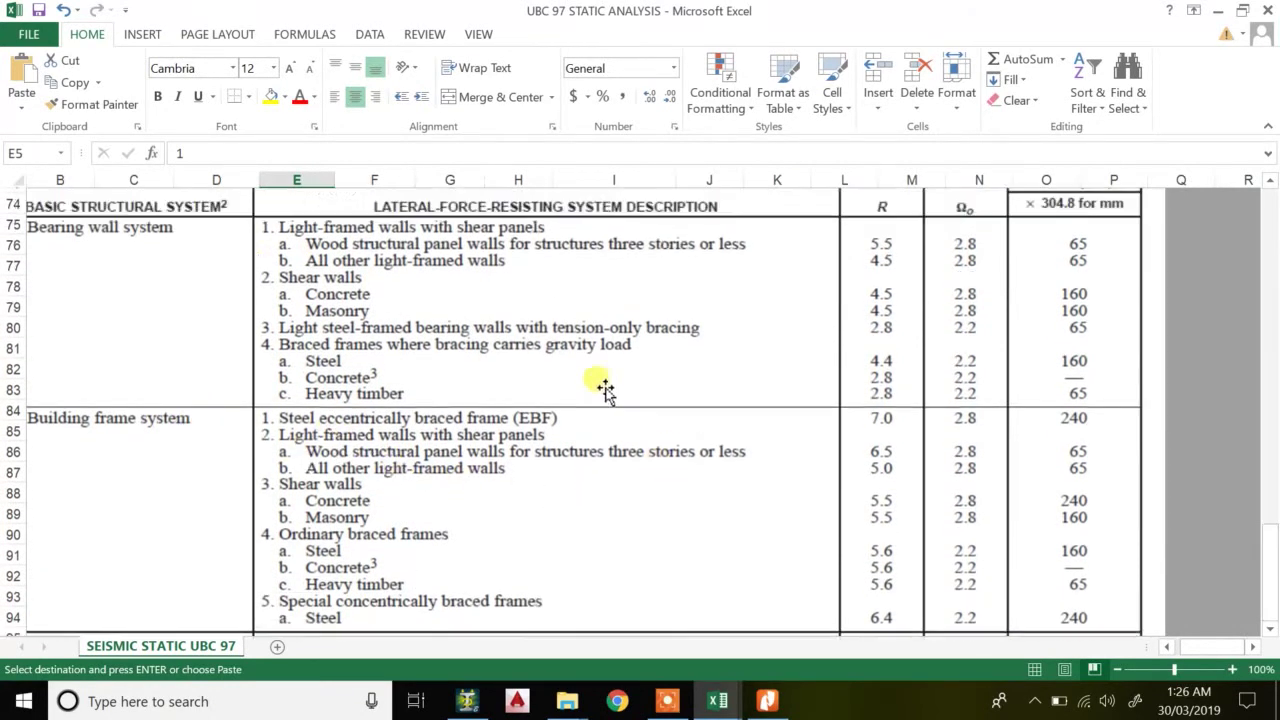
scroll(91, 286, up, 1)
scroll(337, 486, down, 3)
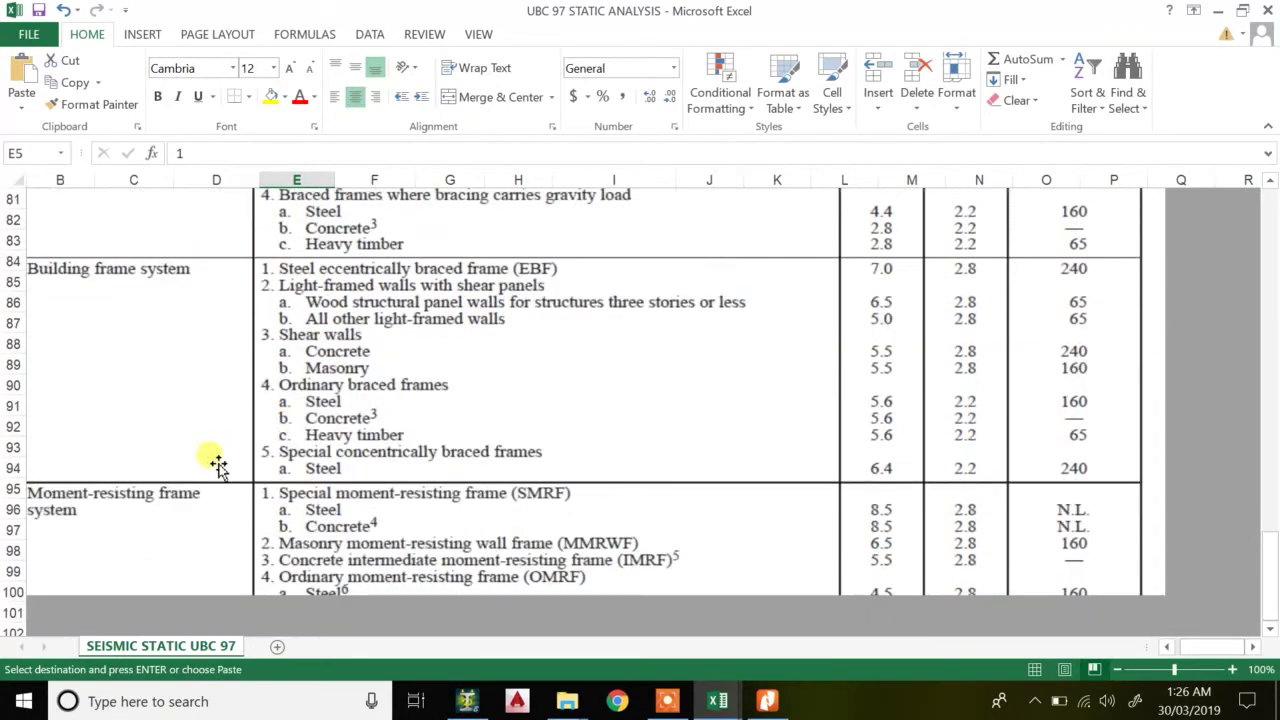
scroll(220, 492, down, 1)
scroll(390, 500, down, 1)
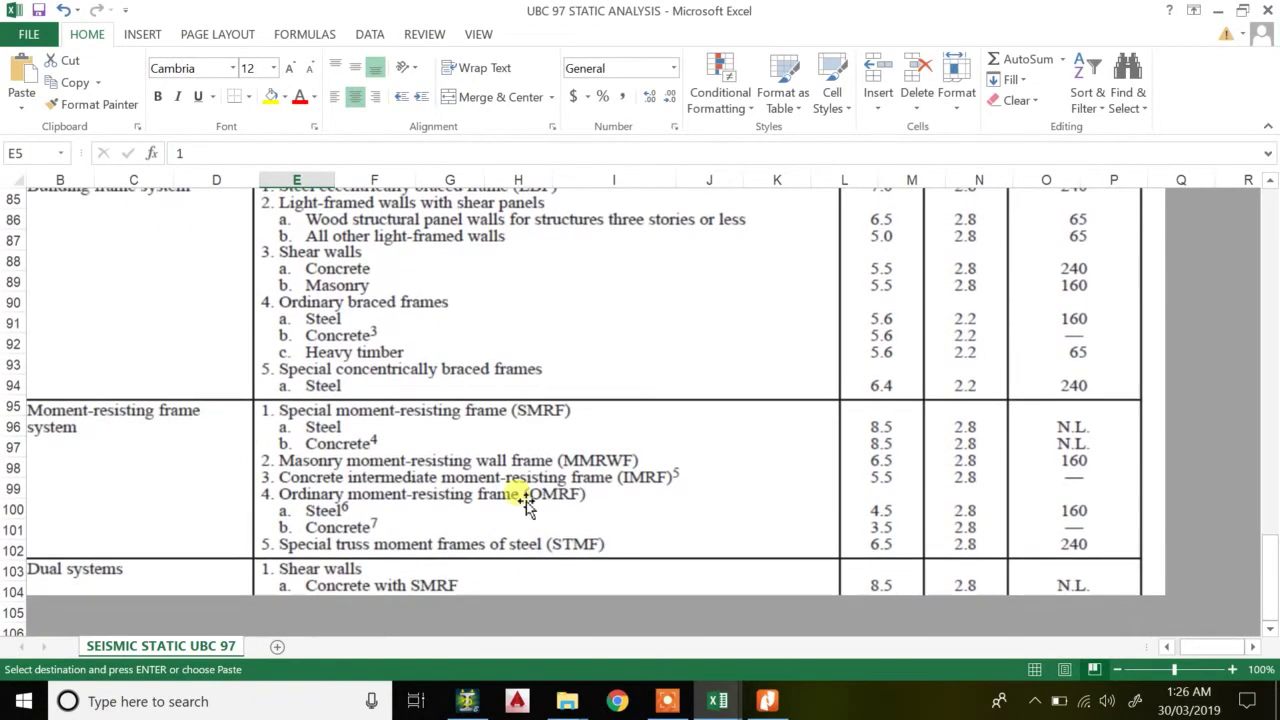
scroll(500, 500, down, 1)
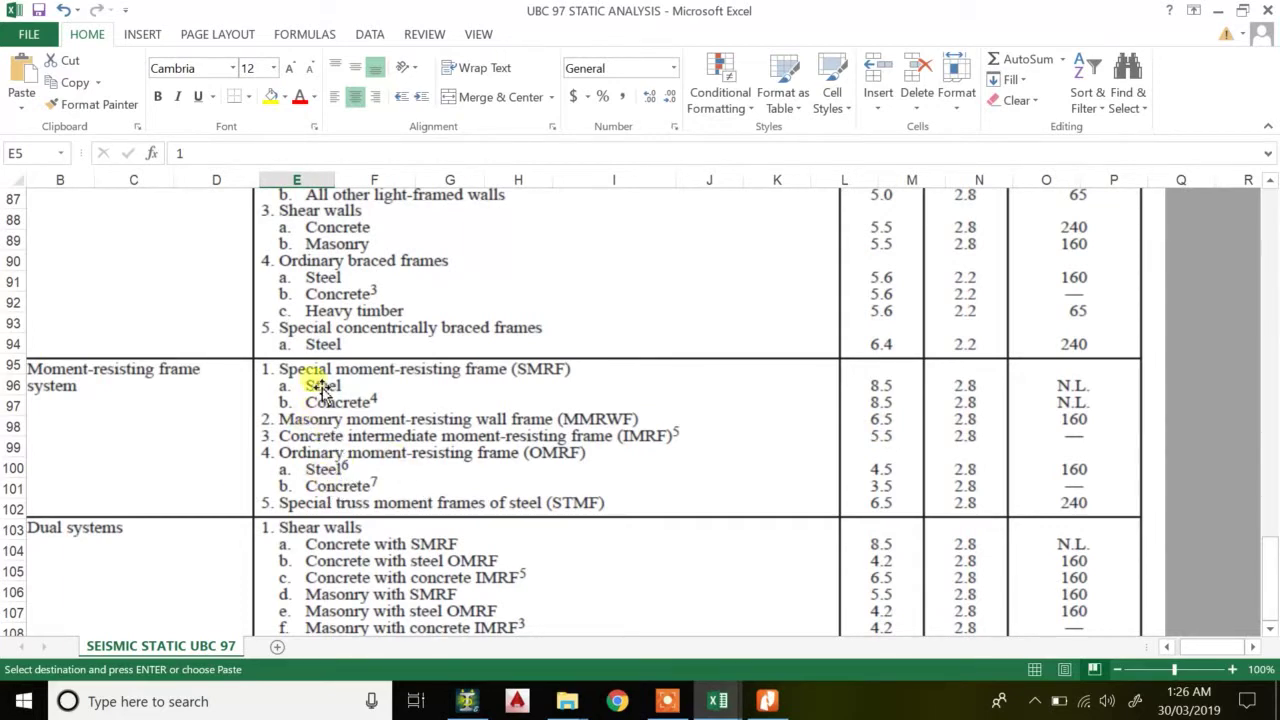
Compare the R factors of the building frame and moment-resisting frame systems in the structural systems table, and select the R value in cell E13.
scroll(1065, 388, up, 5)
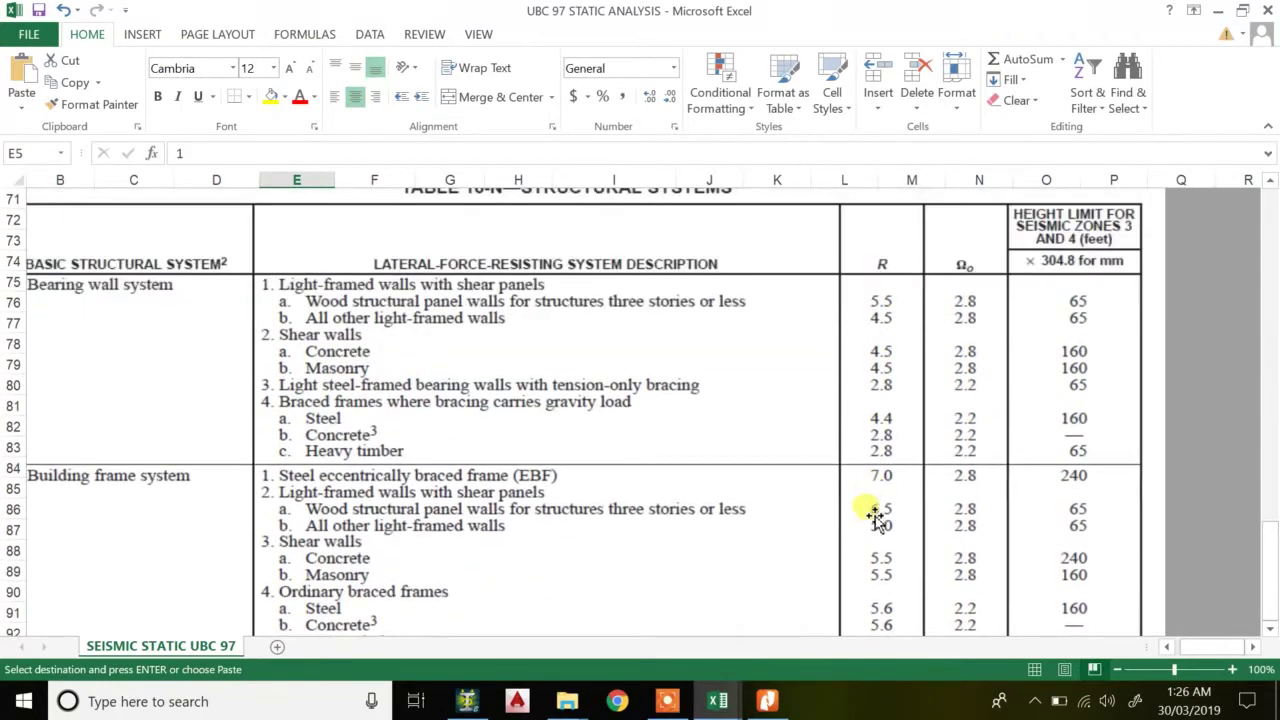
scroll(868, 440, down, 3)
scroll(871, 396, up, 4)
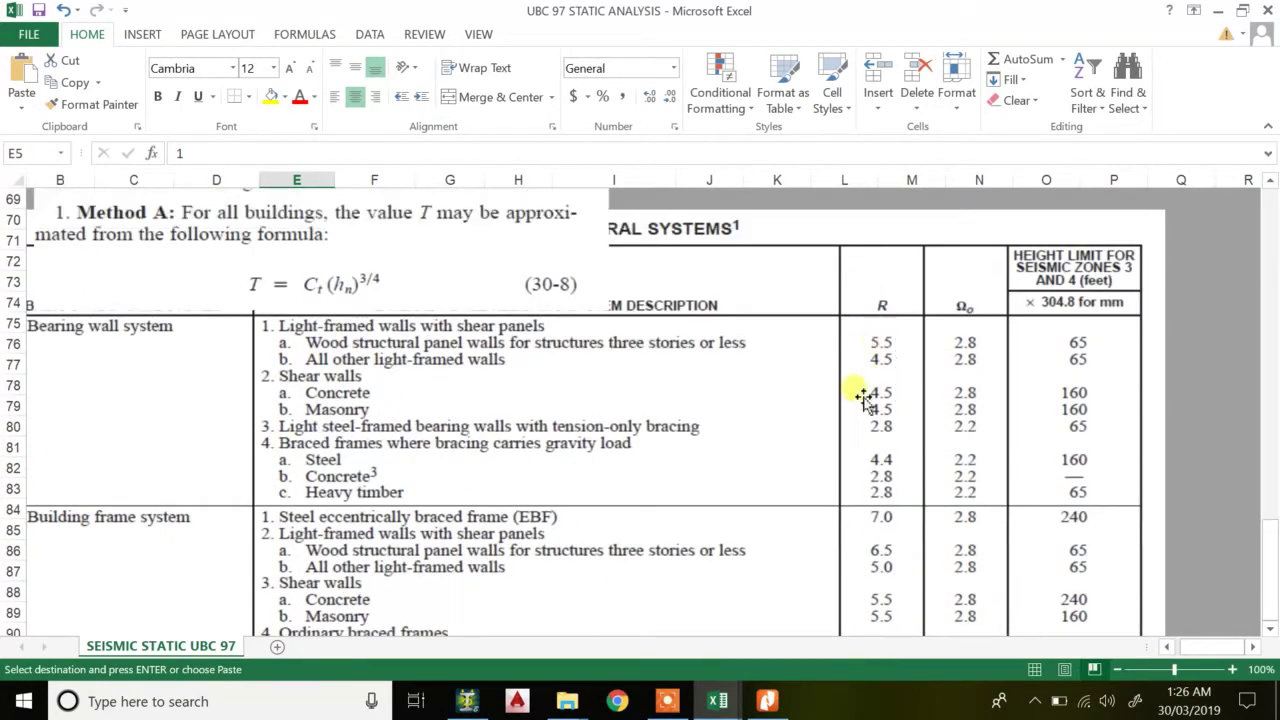
scroll(584, 383, down, 5)
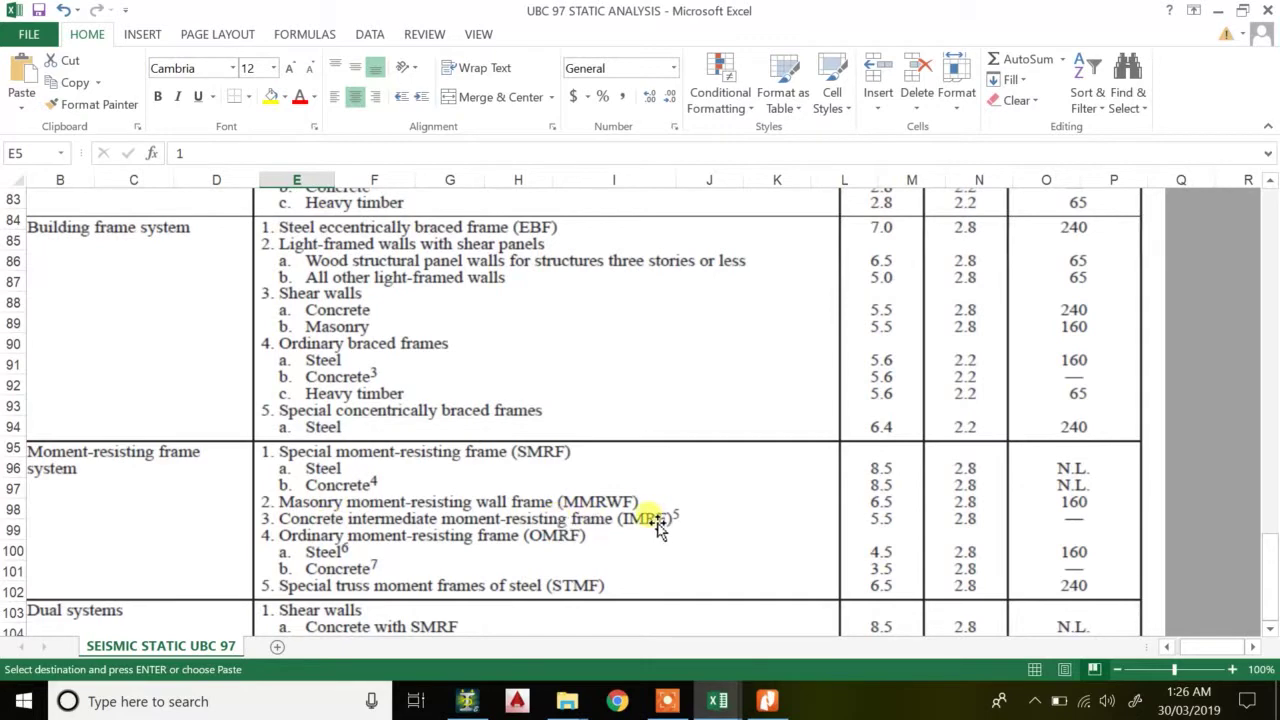
scroll(374, 400, up, 9)
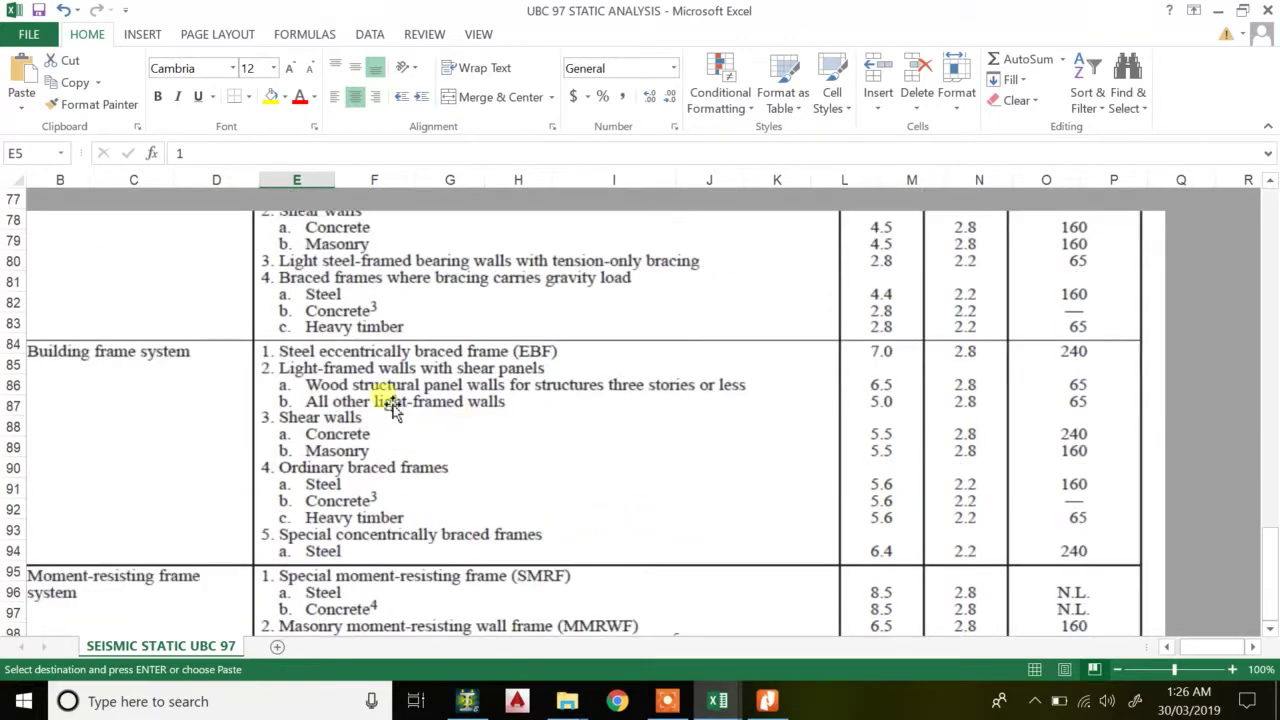
scroll(374, 400, up, 16)
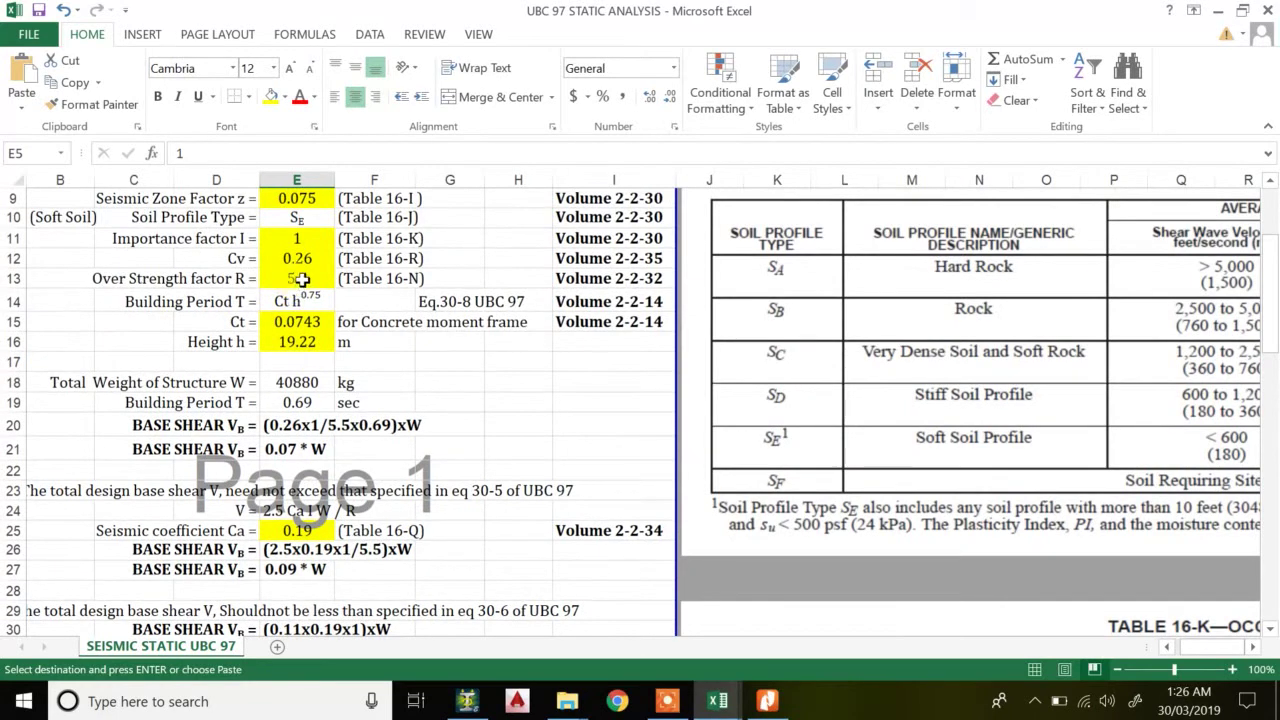
click(302, 280)
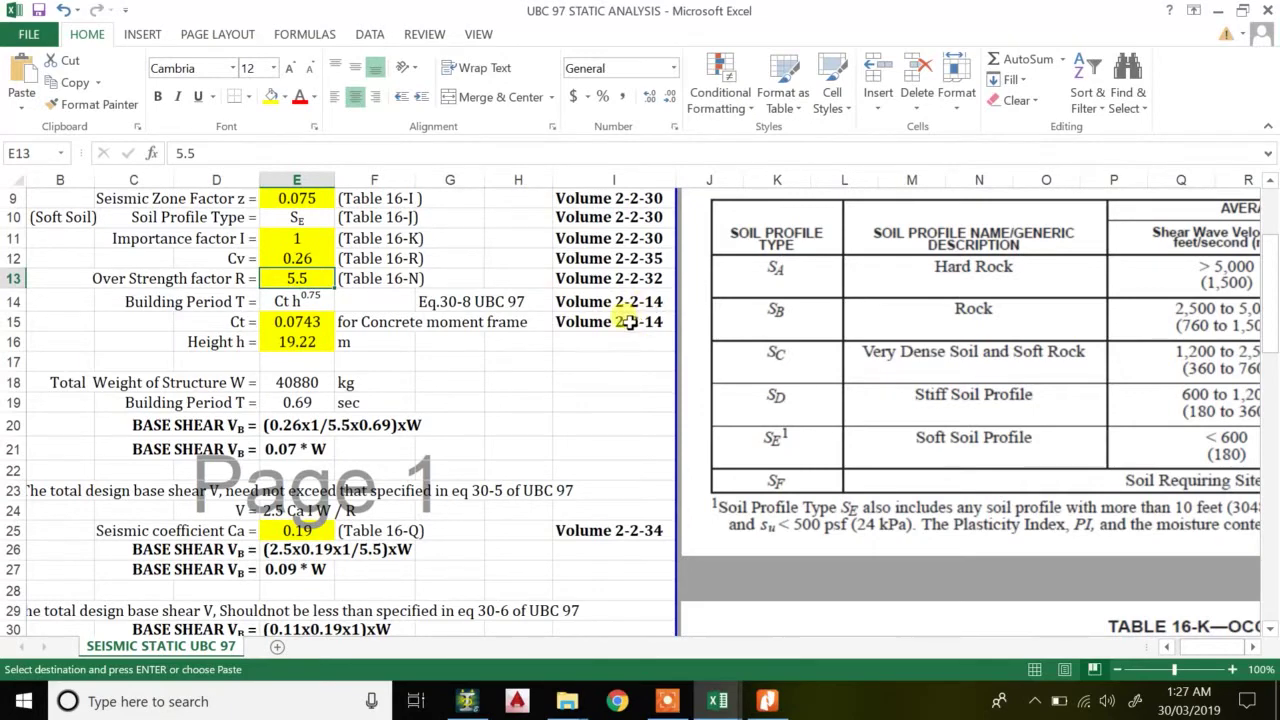
Look through the structural systems table with its footnotes, the nonbuilding structures factors in Table 16-P and the seismic coefficient Ca table.
scroll(346, 480, down, 9)
scroll(343, 500, down, 9)
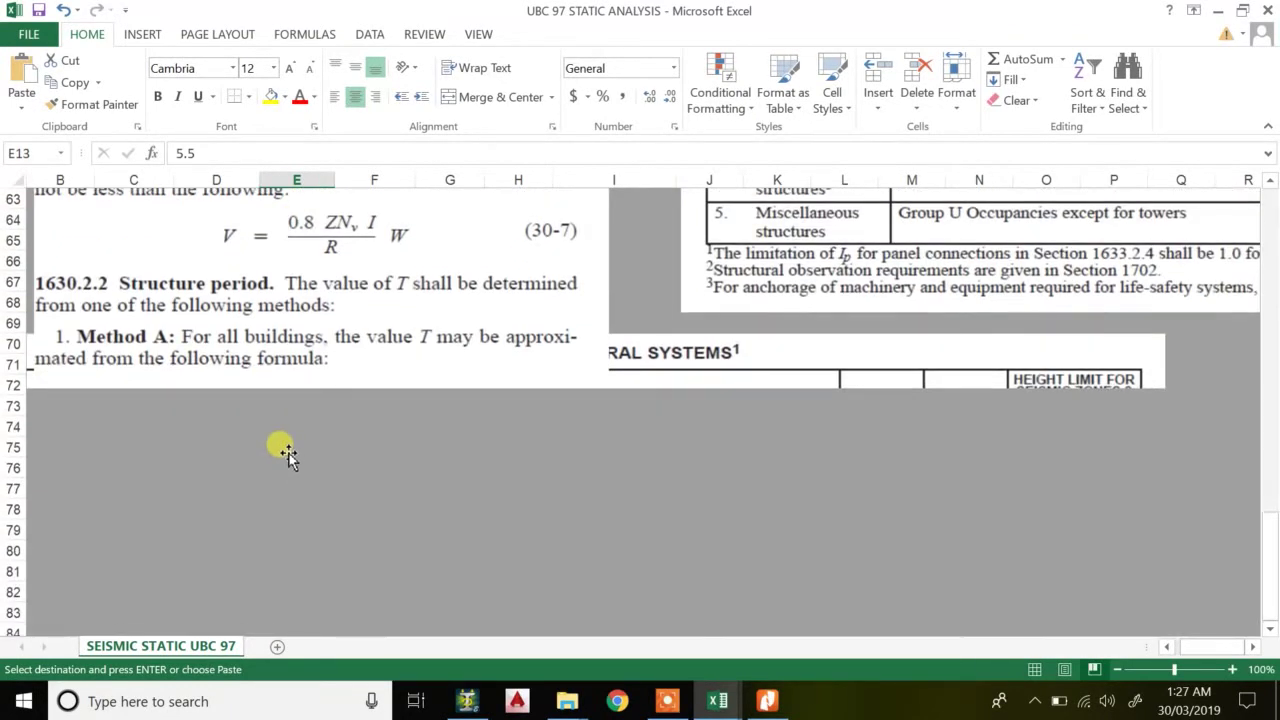
scroll(330, 440, down, 5)
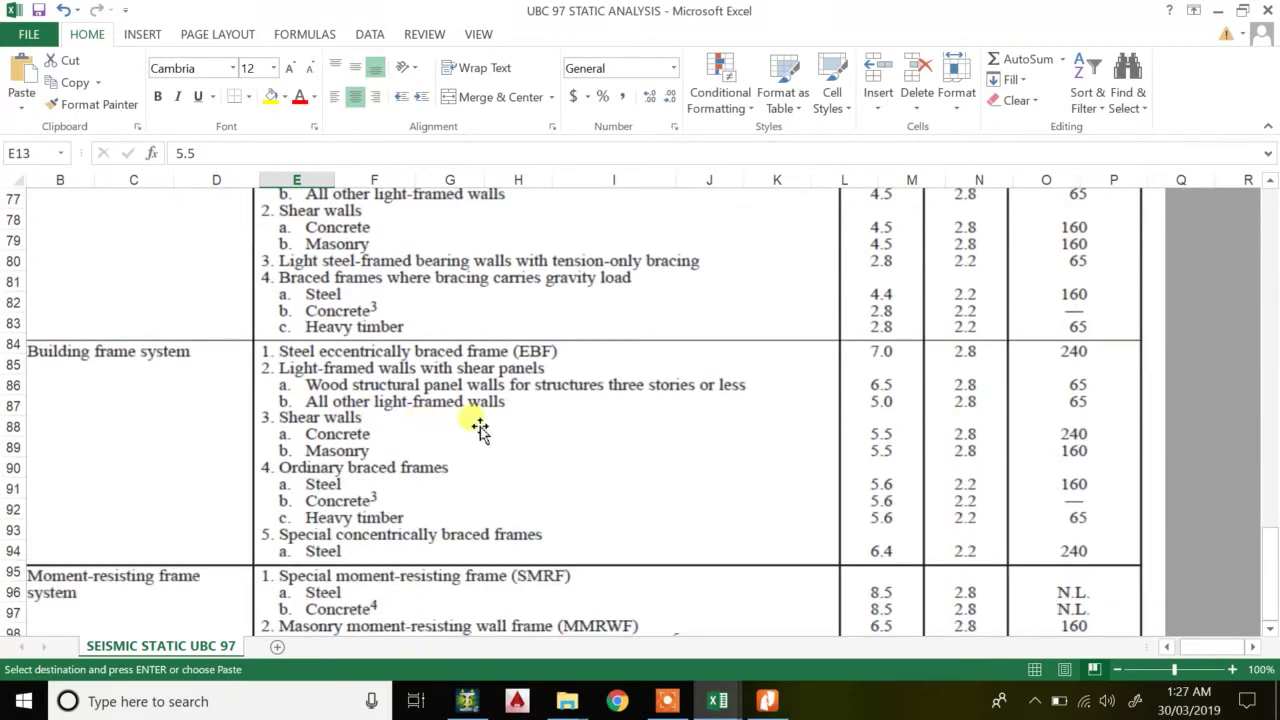
scroll(430, 450, down, 2)
scroll(418, 460, down, 11)
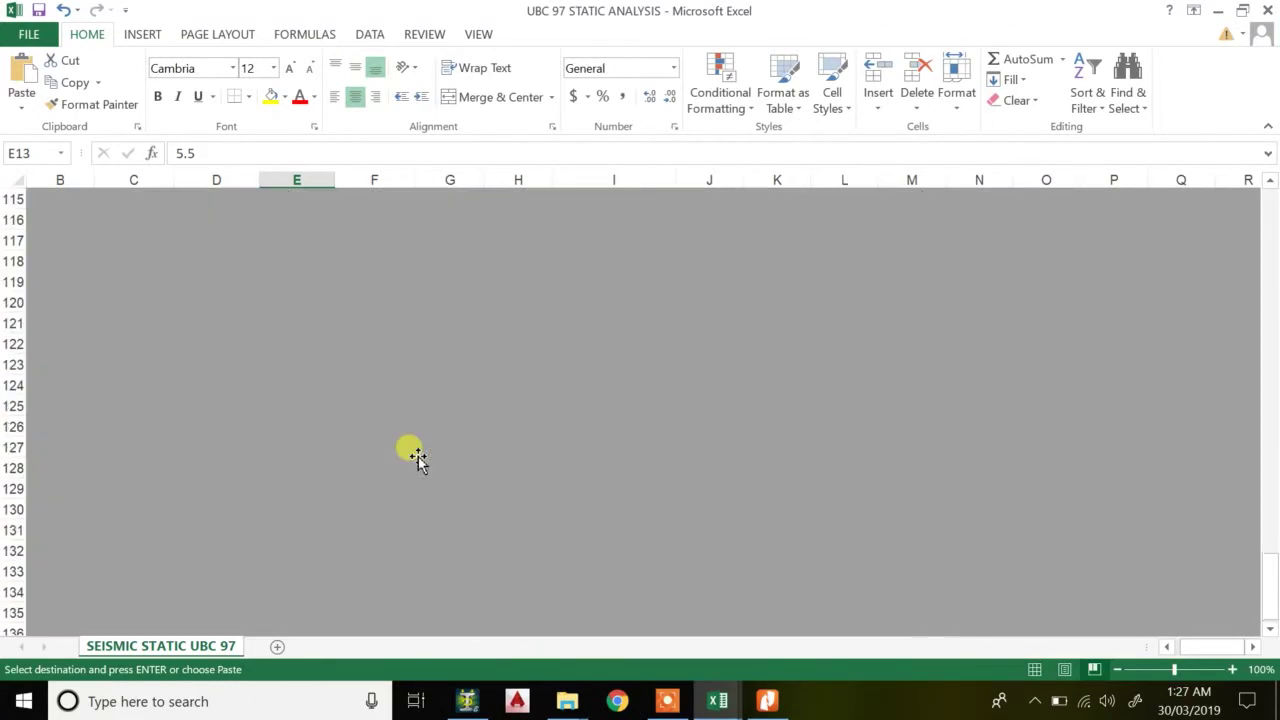
scroll(523, 457, up, 4)
scroll(510, 457, down, 1)
scroll(480, 456, down, 10)
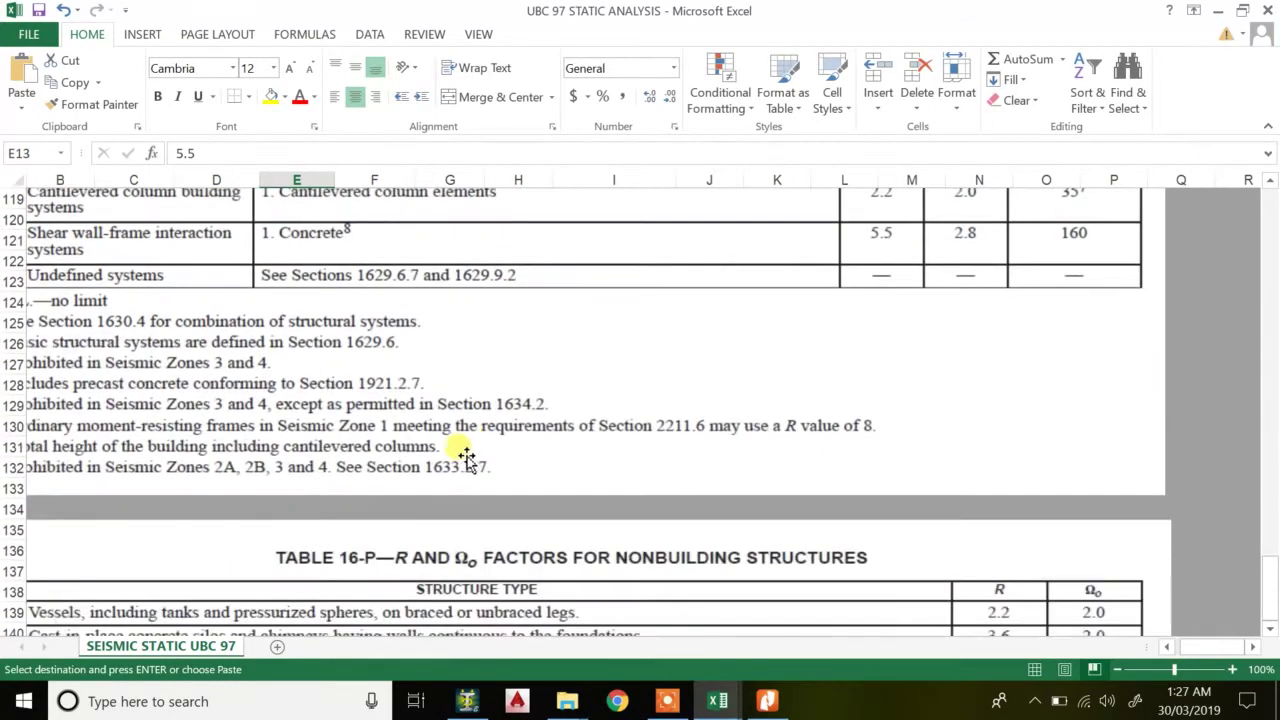
scroll(463, 455, down, 15)
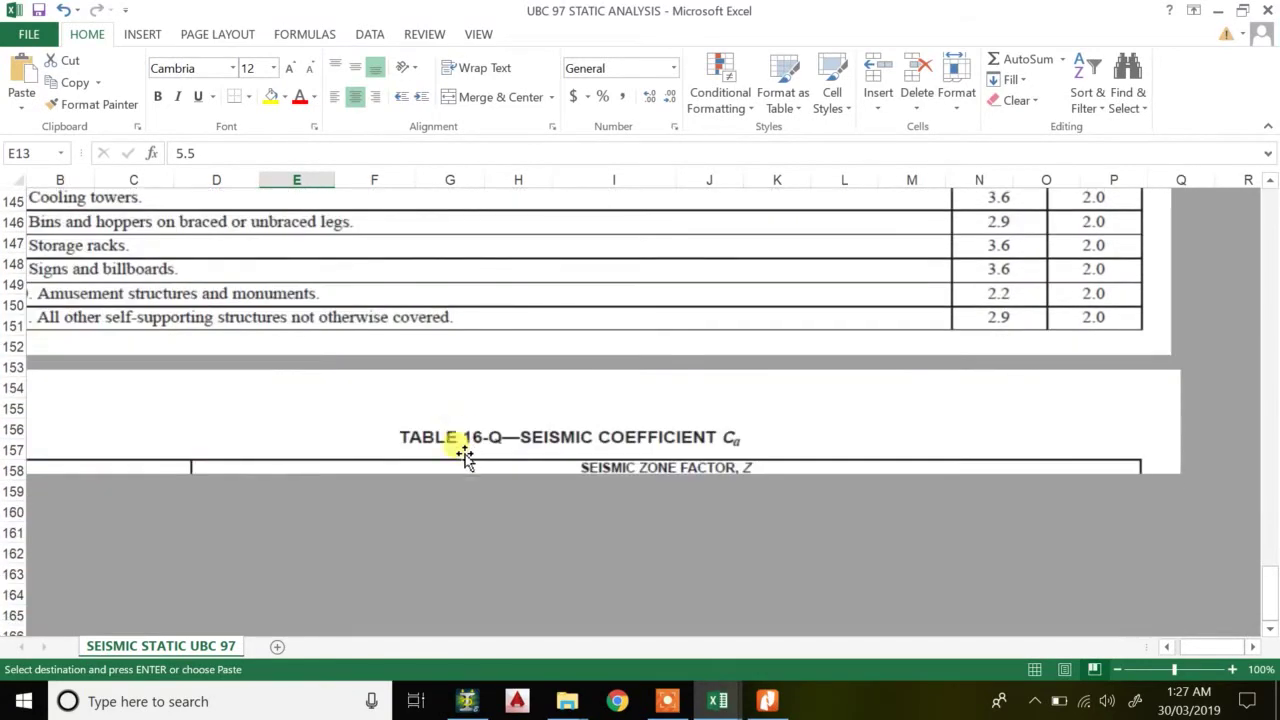
scroll(463, 455, down, 3)
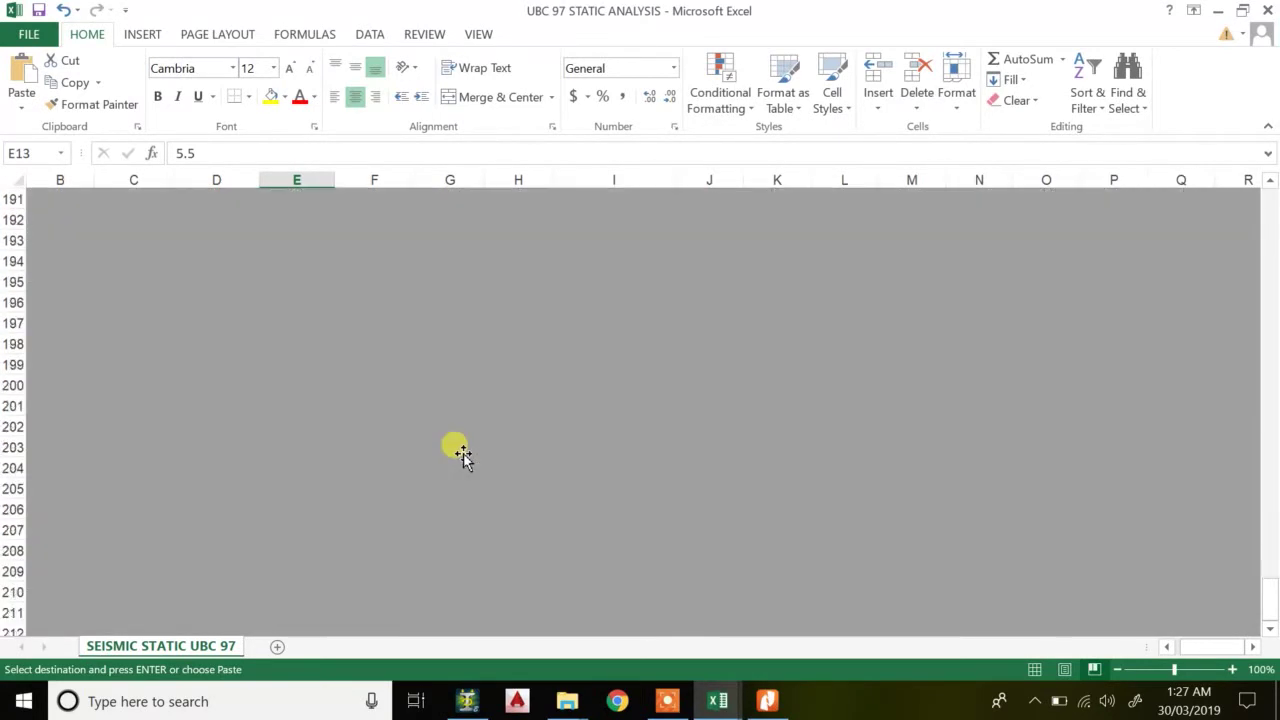
Switch to the Uniform Building Code Volume 2 PDF in Nitro Pro and examine structure period formula 30-8 with its Ct values.
click(667, 701)
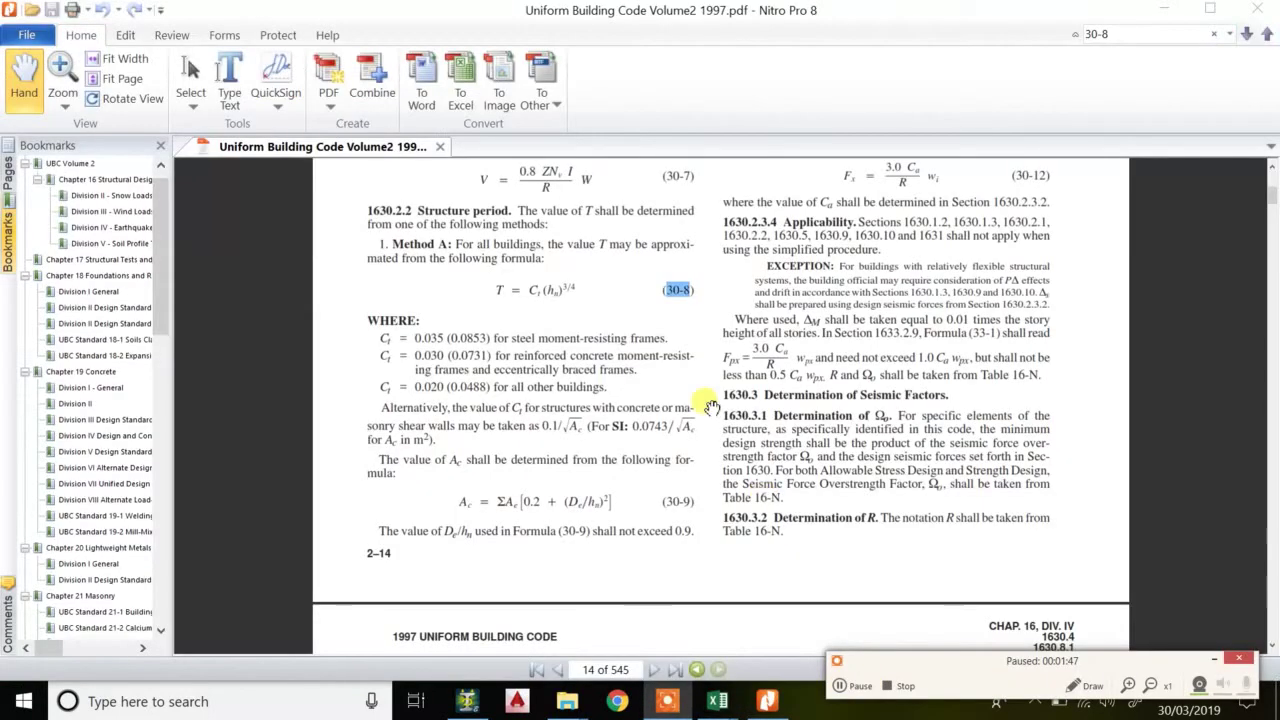
click(767, 701)
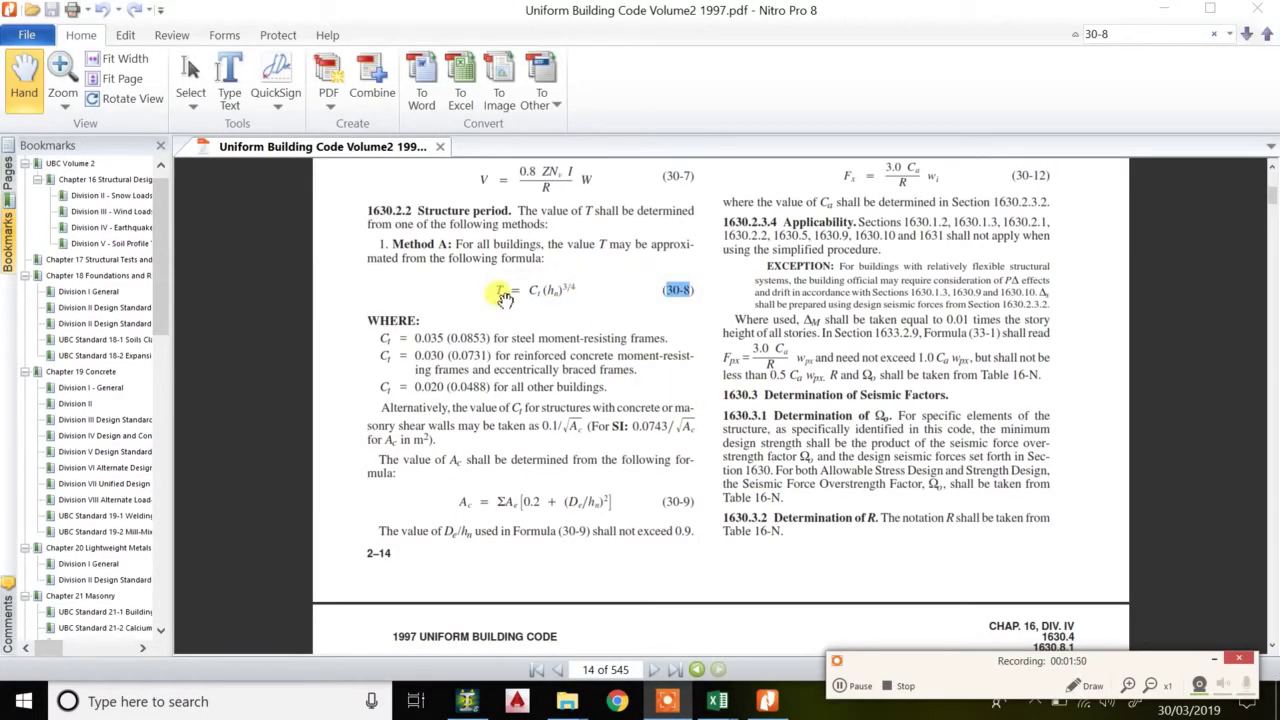
scroll(523, 505, down, 1)
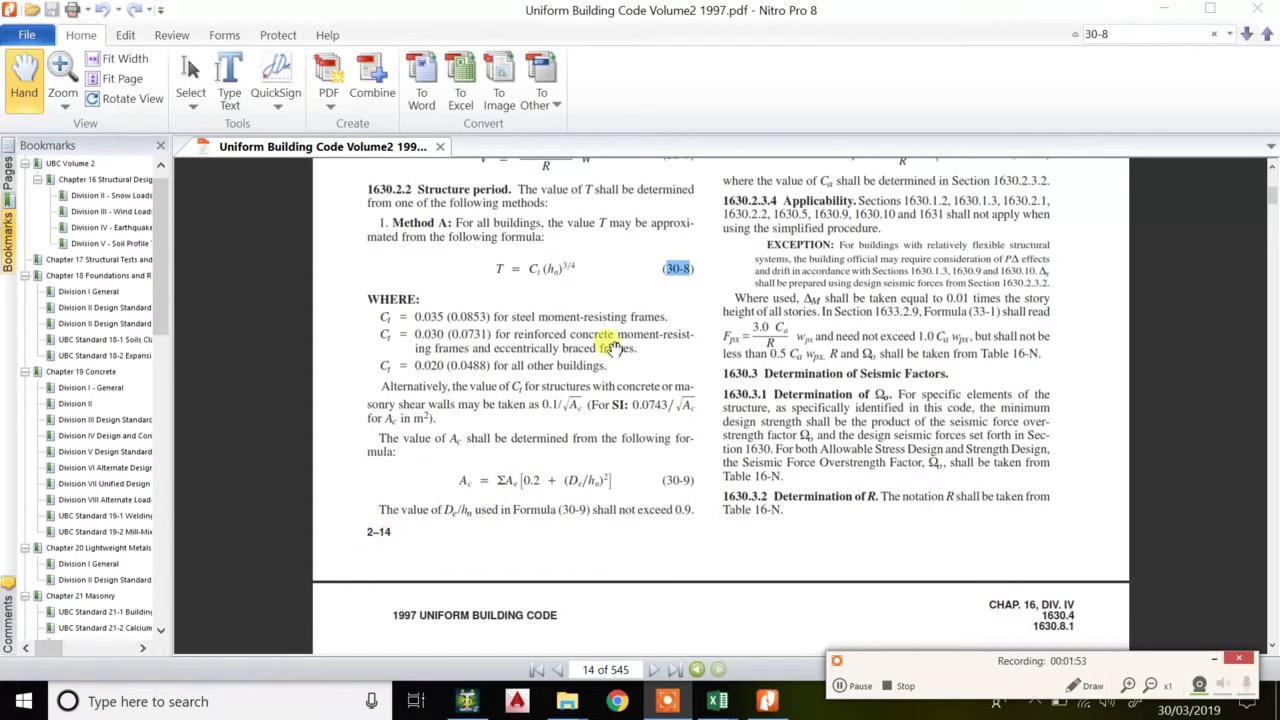
scroll(612, 345, up, 2)
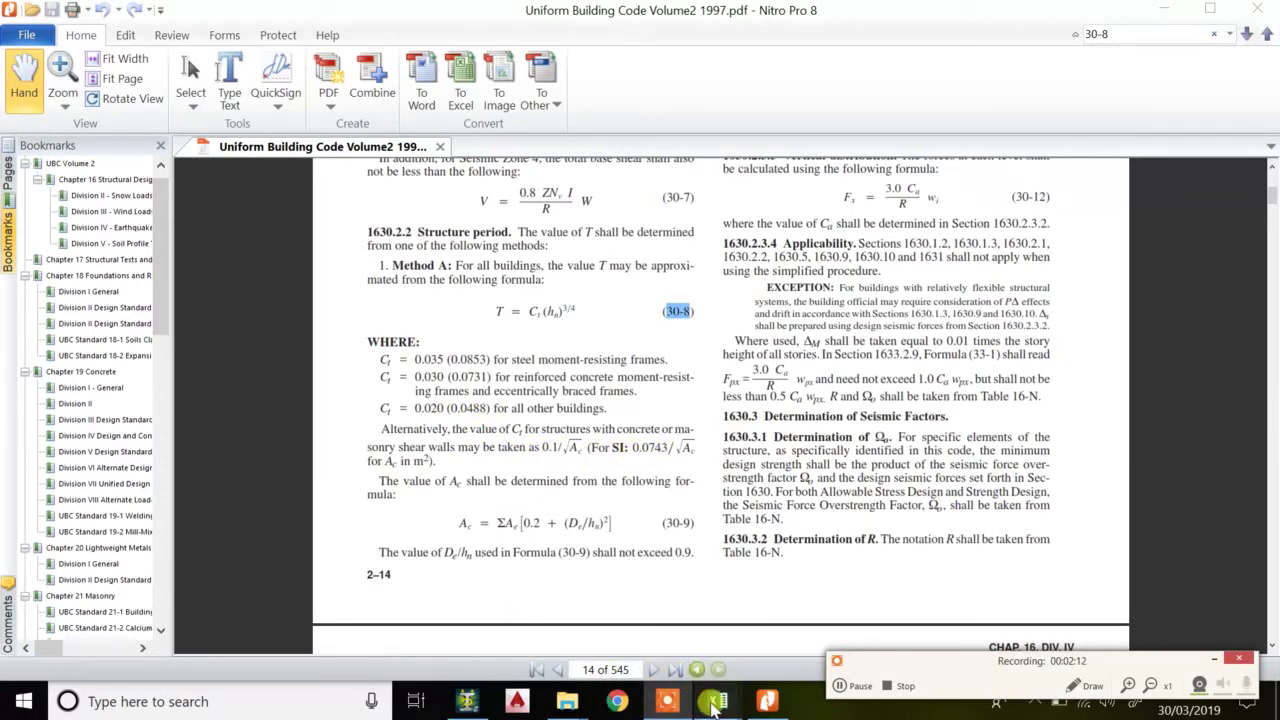
Switch back to the UBC 97 STATIC ANALYSIS workbook in Excel and return to the building period inputs of the calculation.
mouse_move(717, 700)
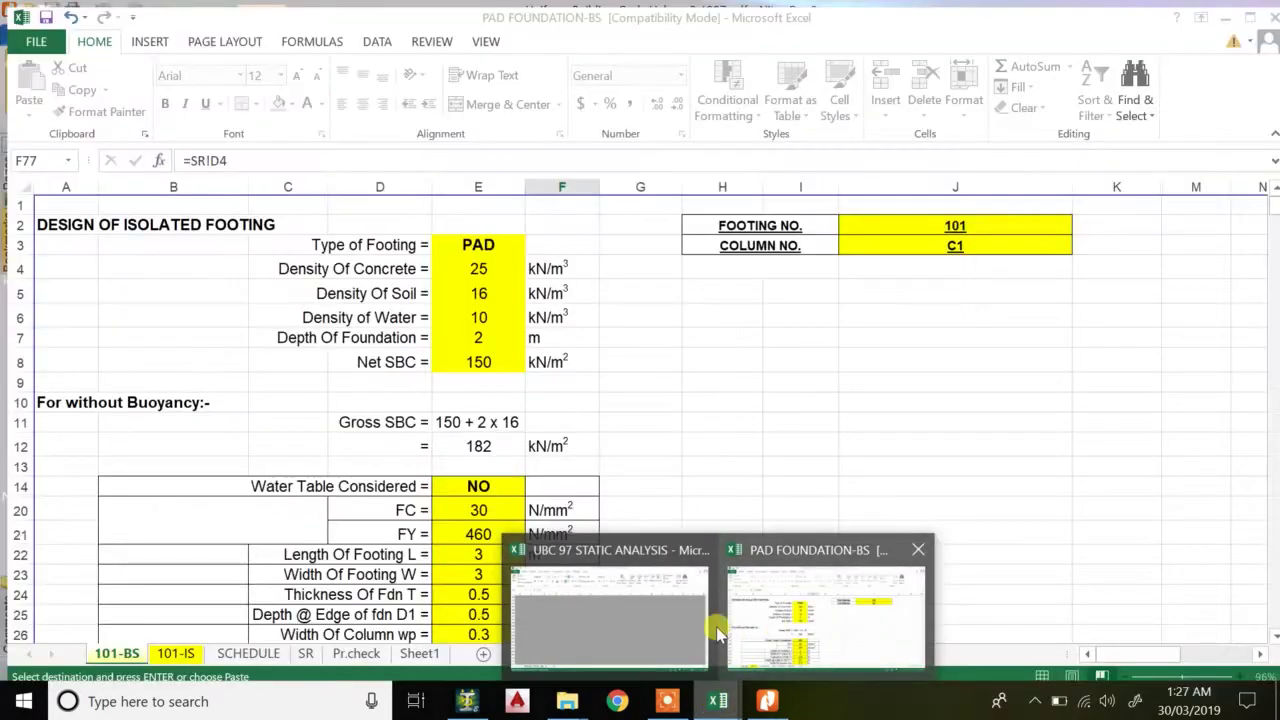
click(610, 615)
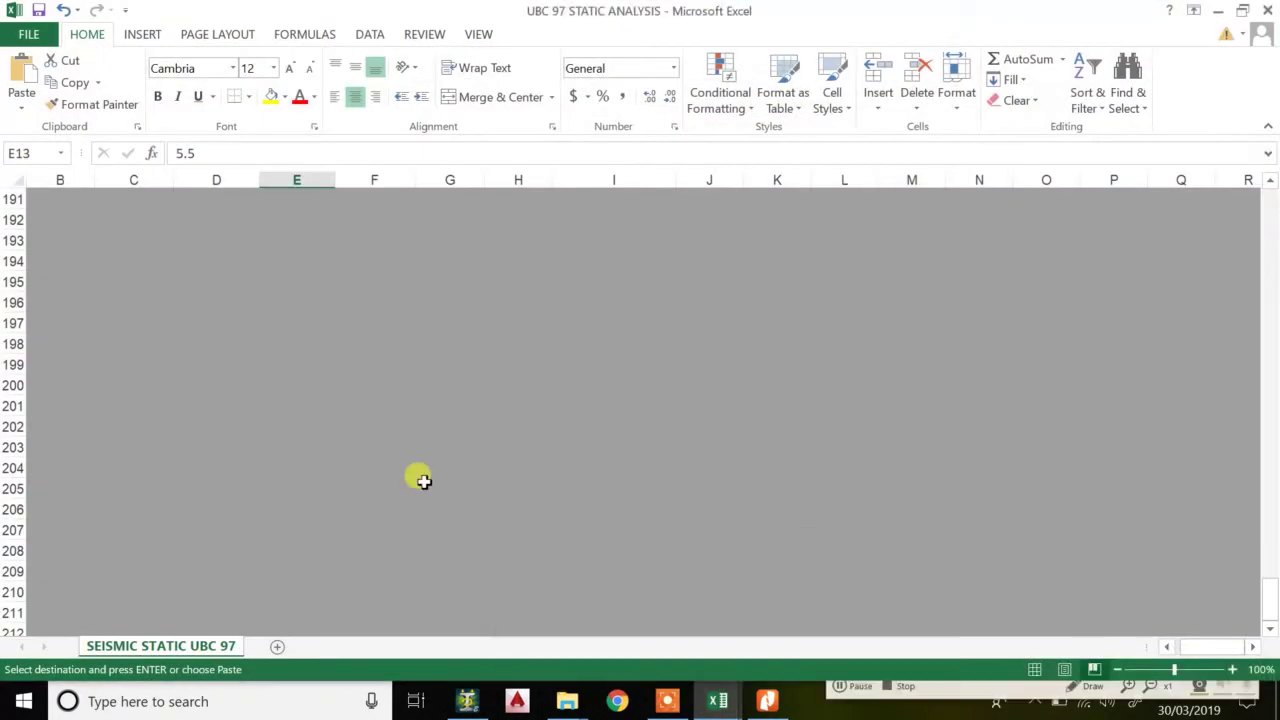
scroll(655, 430, up, 7)
scroll(1271, 343, up, 10)
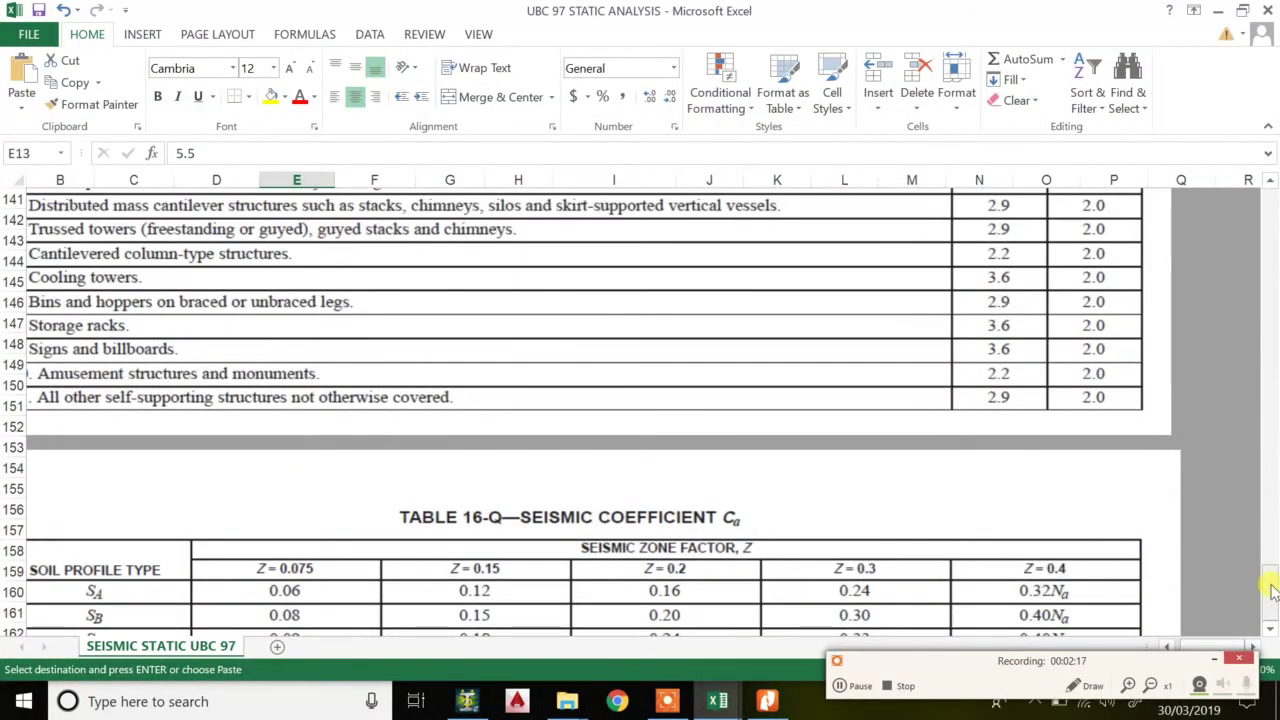
drag(1273, 590, 1273, 303)
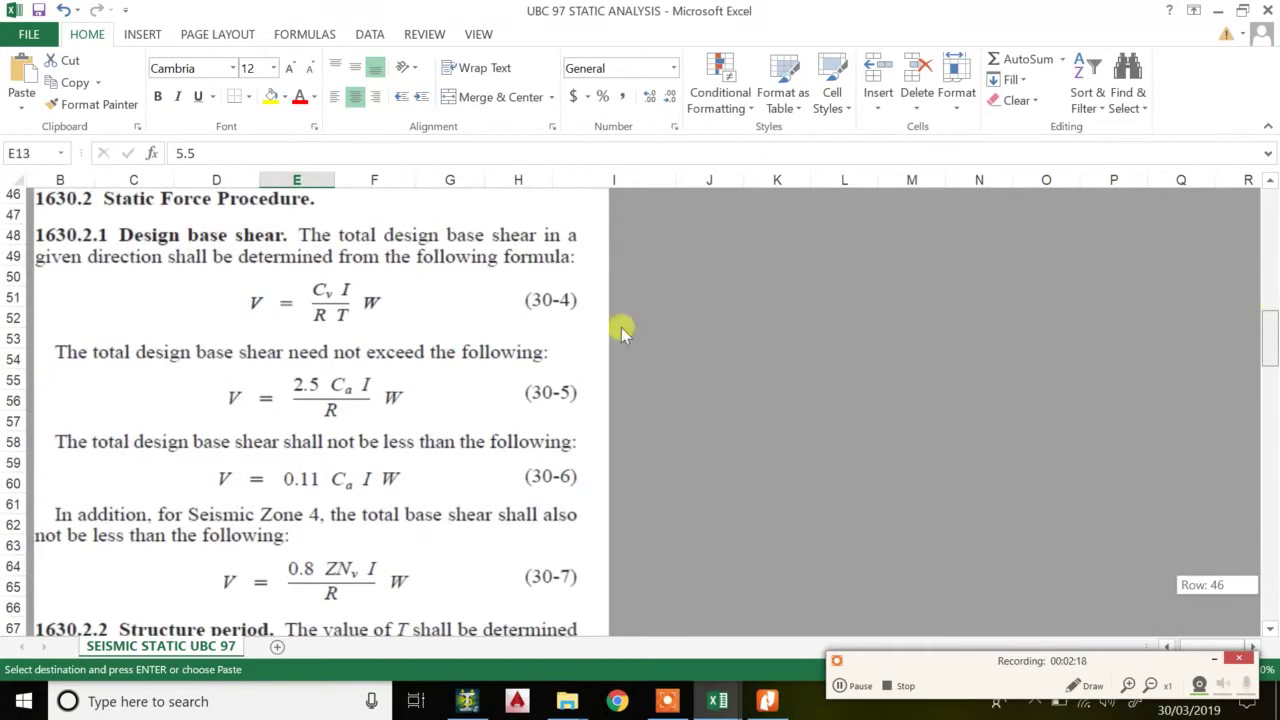
scroll(434, 343, up, 12)
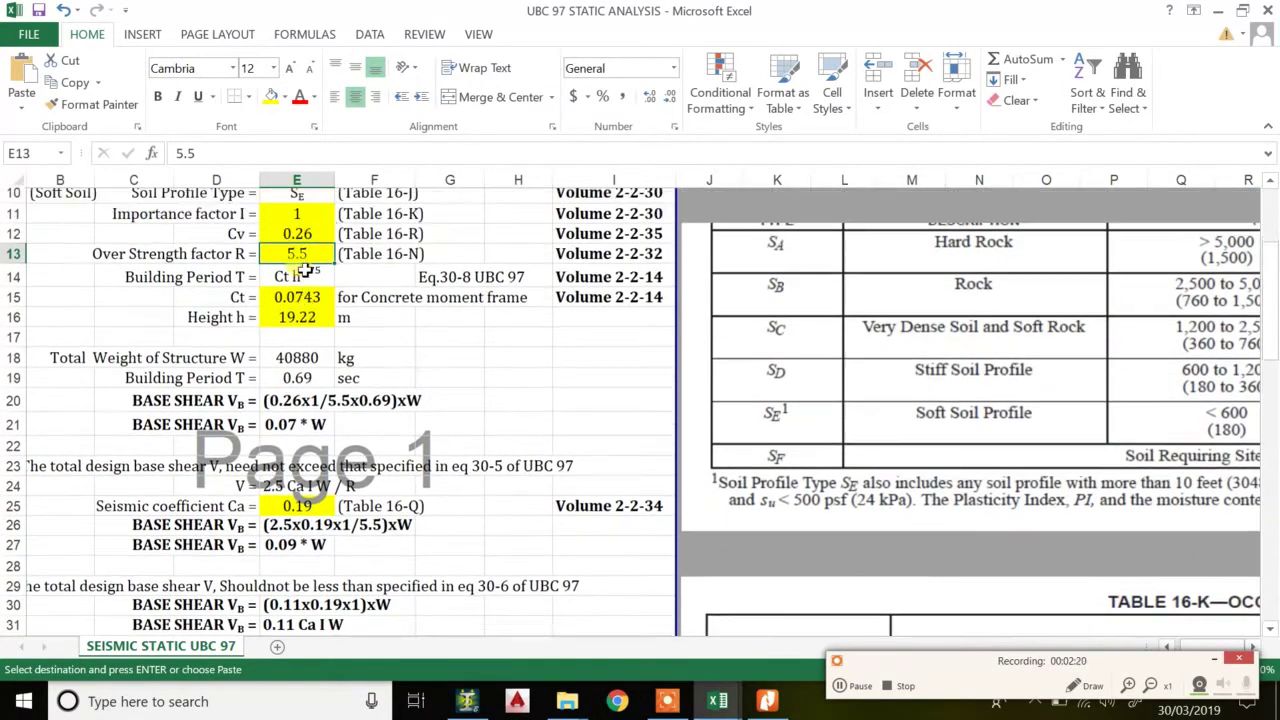
Check the building period, Ct and height entries in cells E14 to E16, including the formula behind the height.
click(305, 278)
click(305, 299)
click(305, 320)
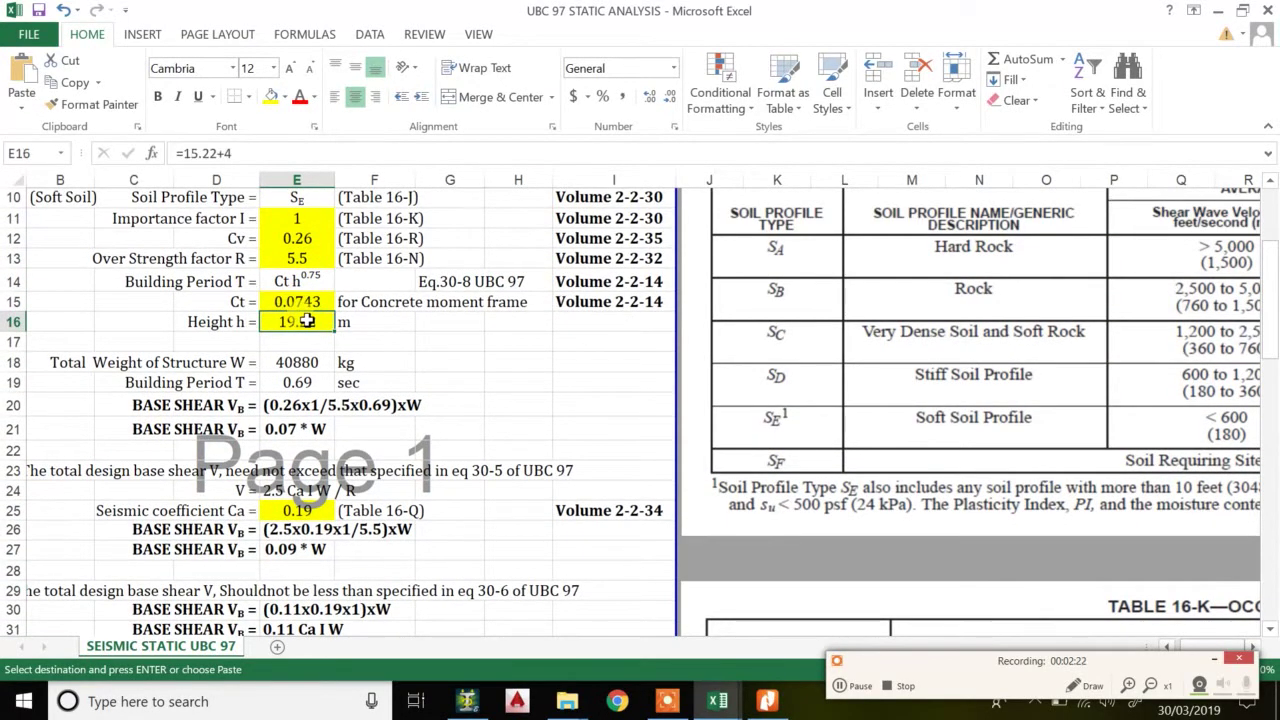
double_click(307, 320)
key(Escape)
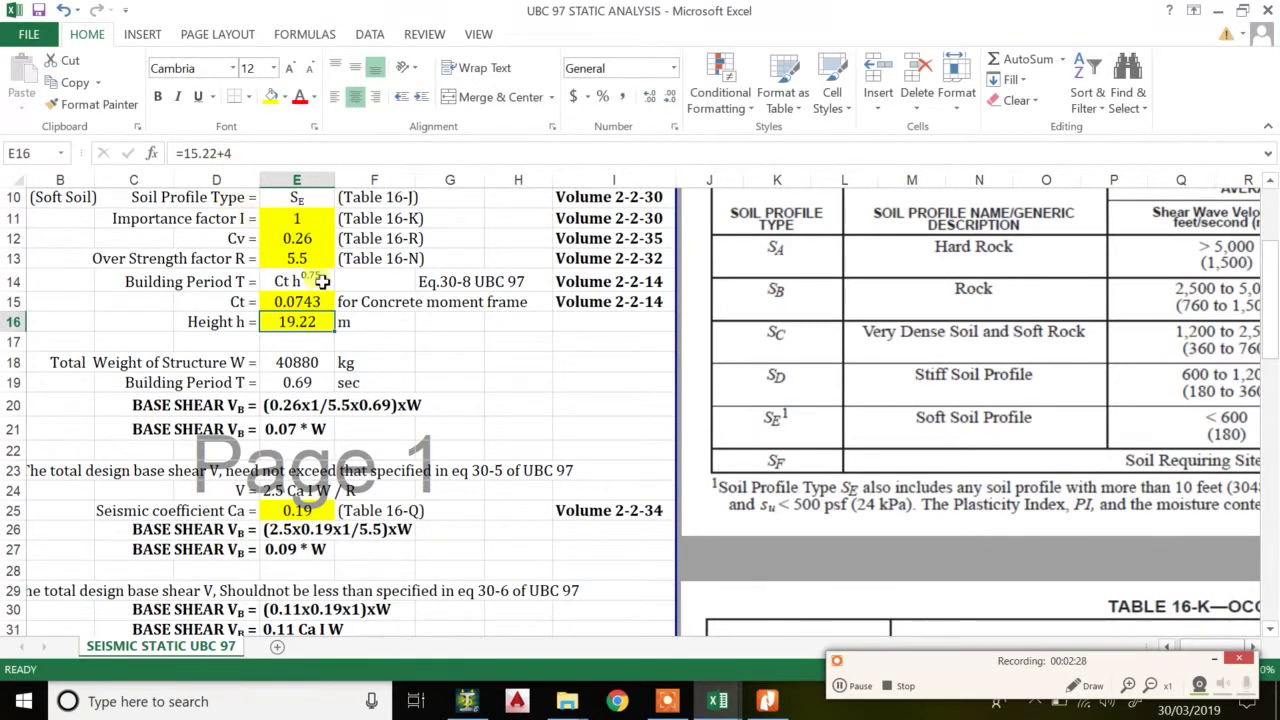
double_click(313, 323)
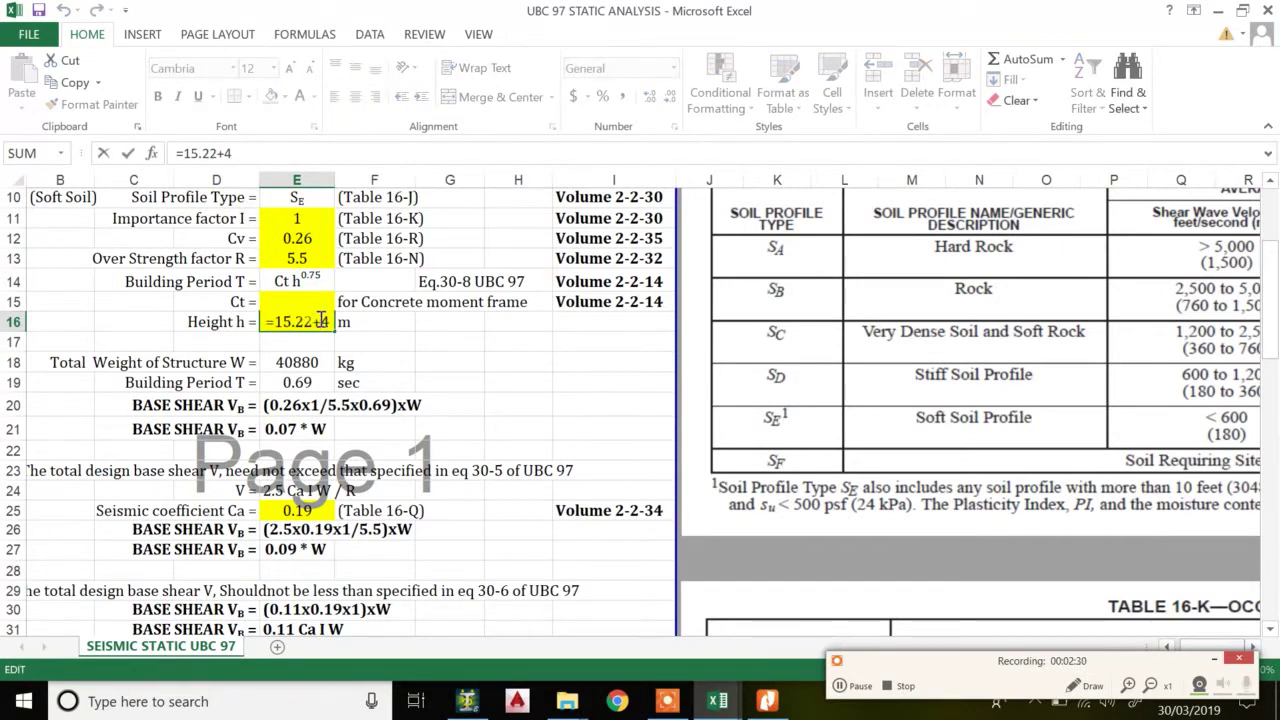
key(Escape)
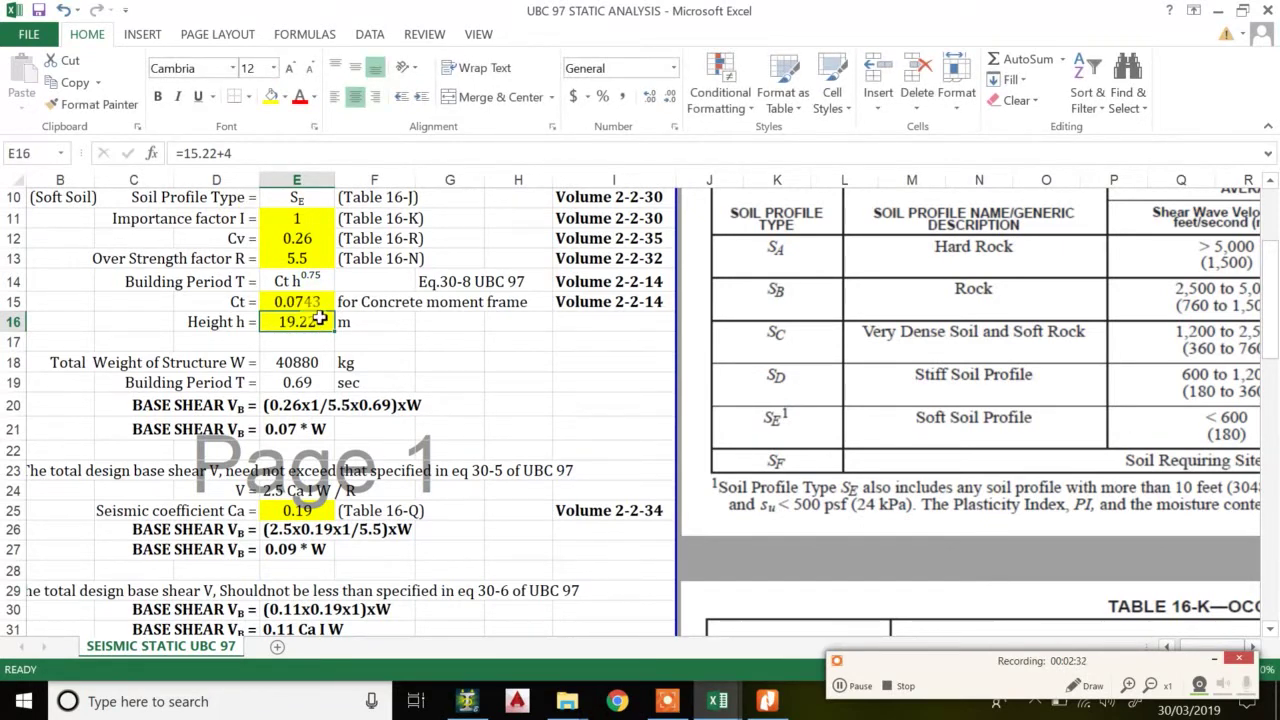
Set the building height in cell E16 to 10 m and inspect the period expression in E14 and the period formula in E19.
text(1)
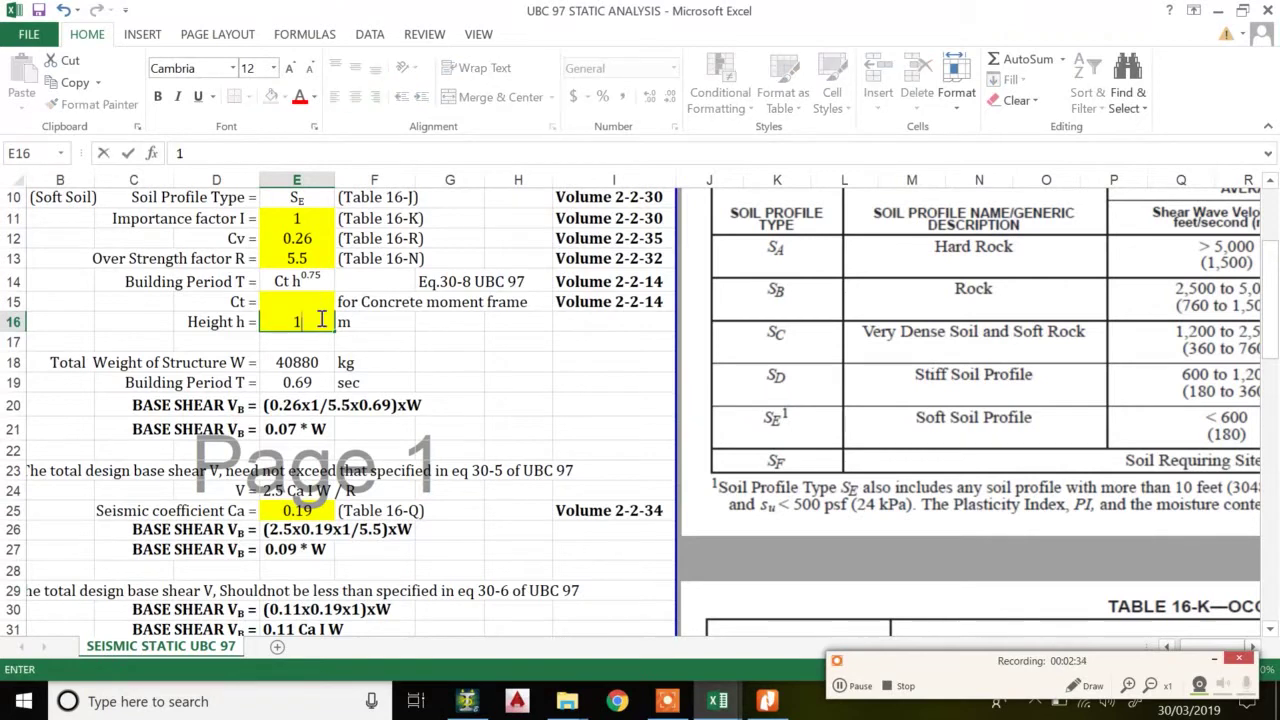
text(0)
key(Return)
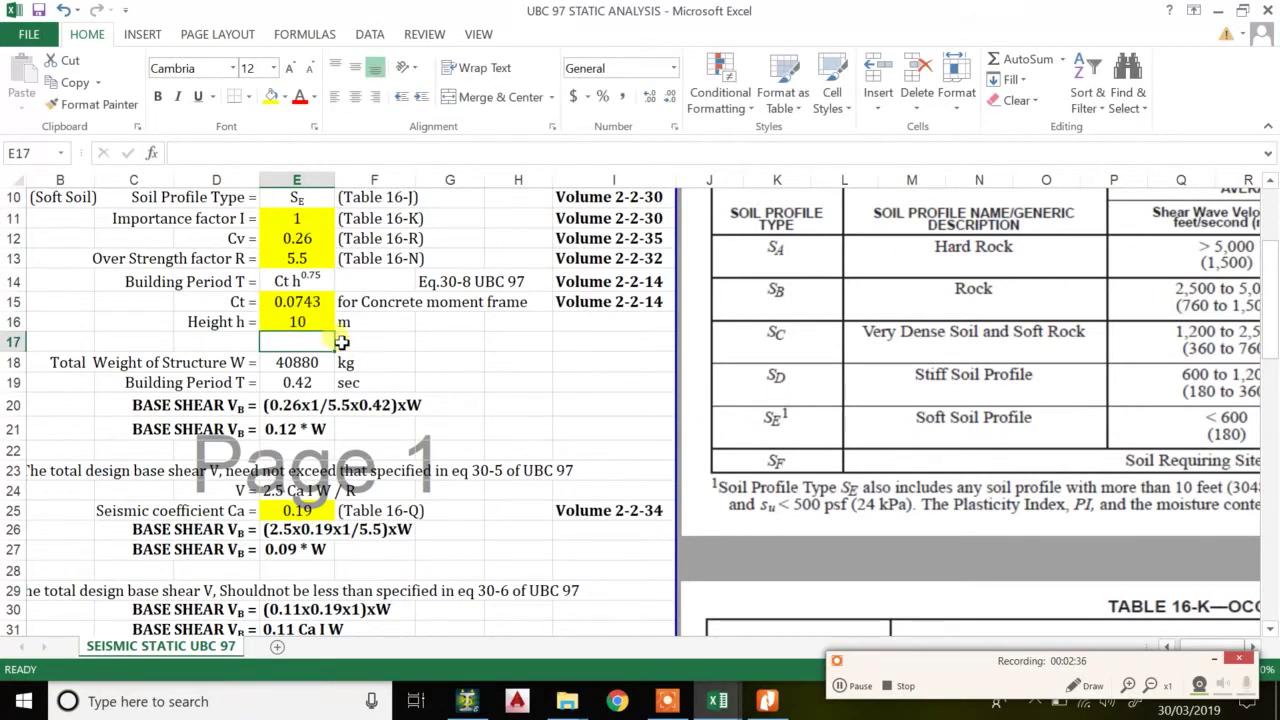
click(290, 282)
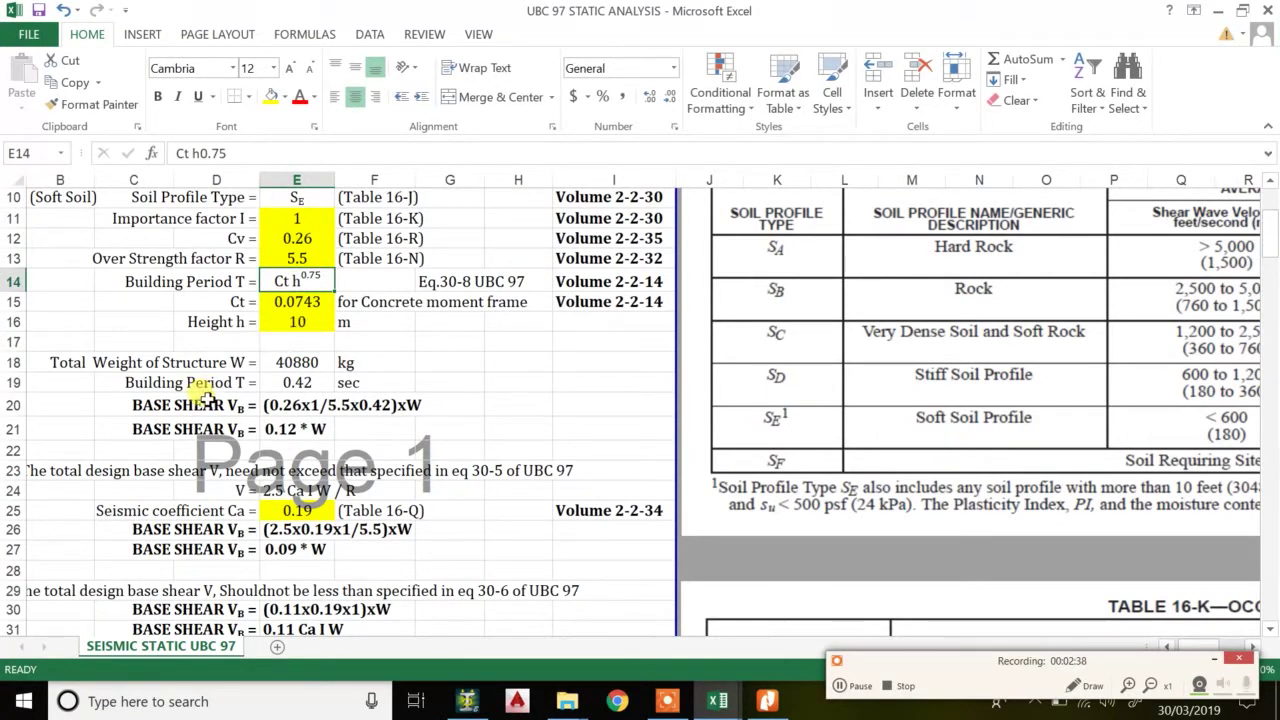
click(300, 383)
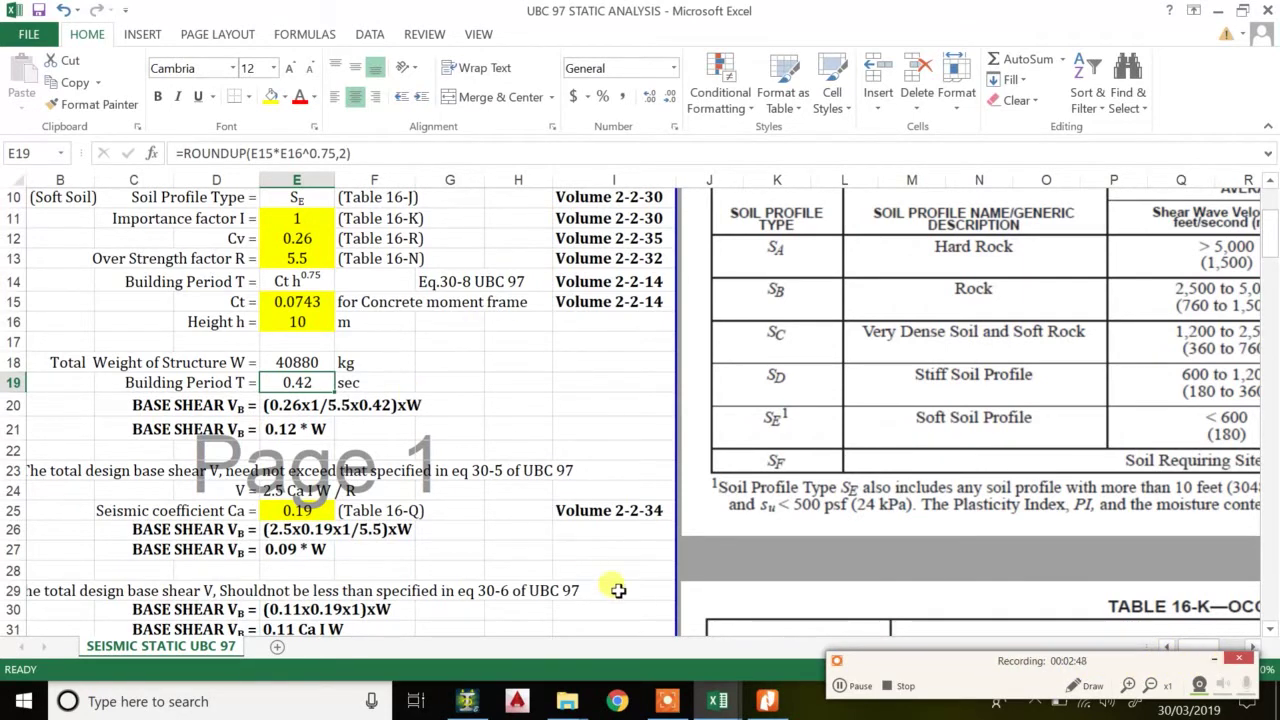
Compare the base shear expressions and results with equations 30-4 to 30-6 in the code excerpt, and select the Cv value in cell E12.
scroll(555, 385, up, 3)
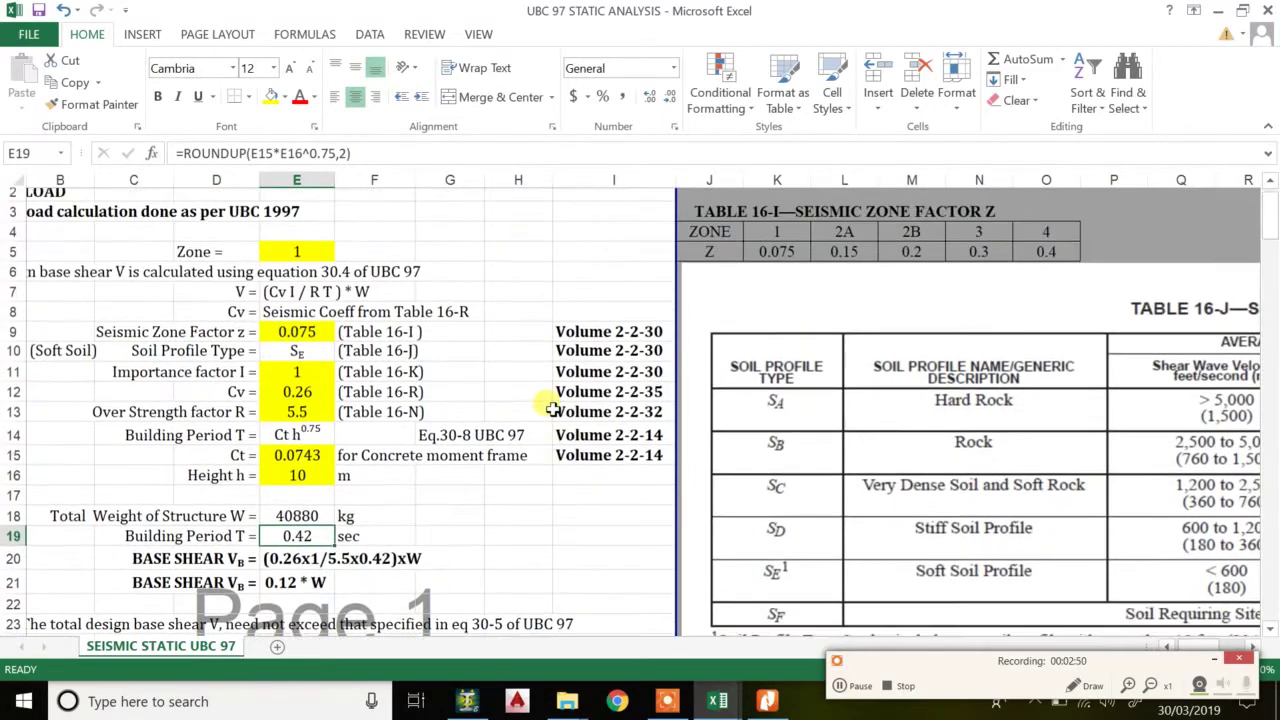
scroll(451, 423, down, 4)
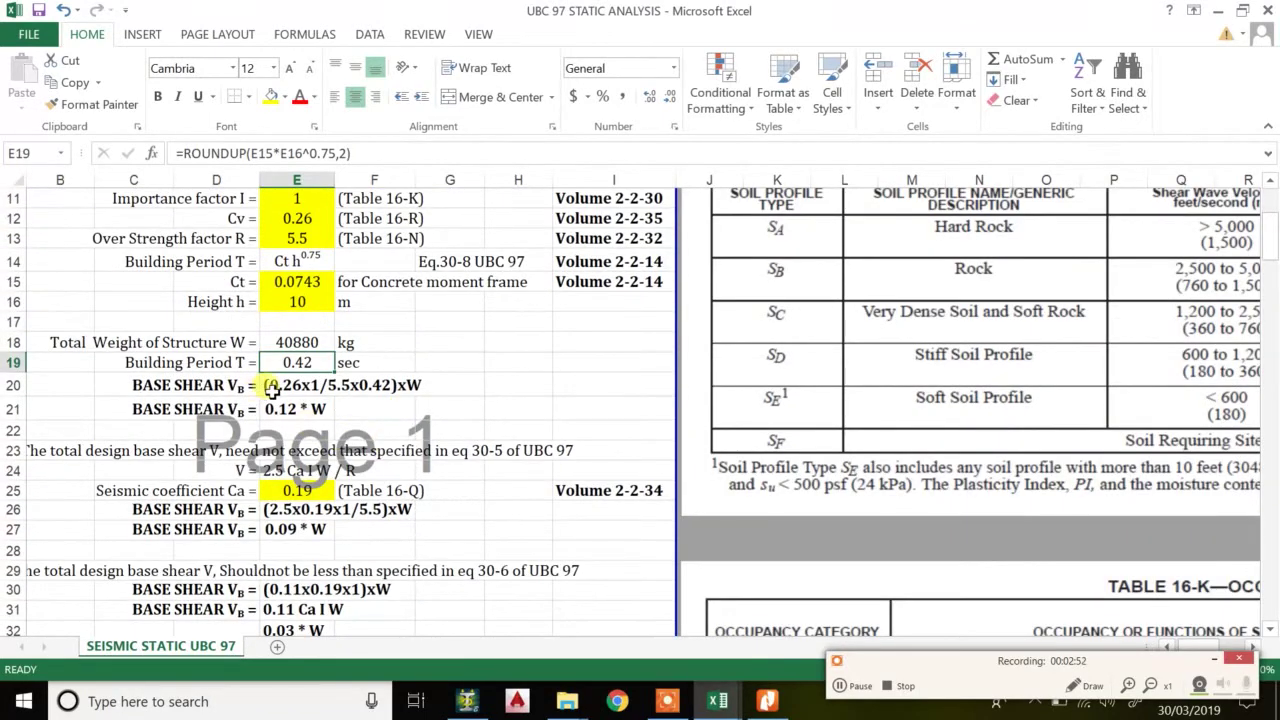
scroll(366, 466, down, 7)
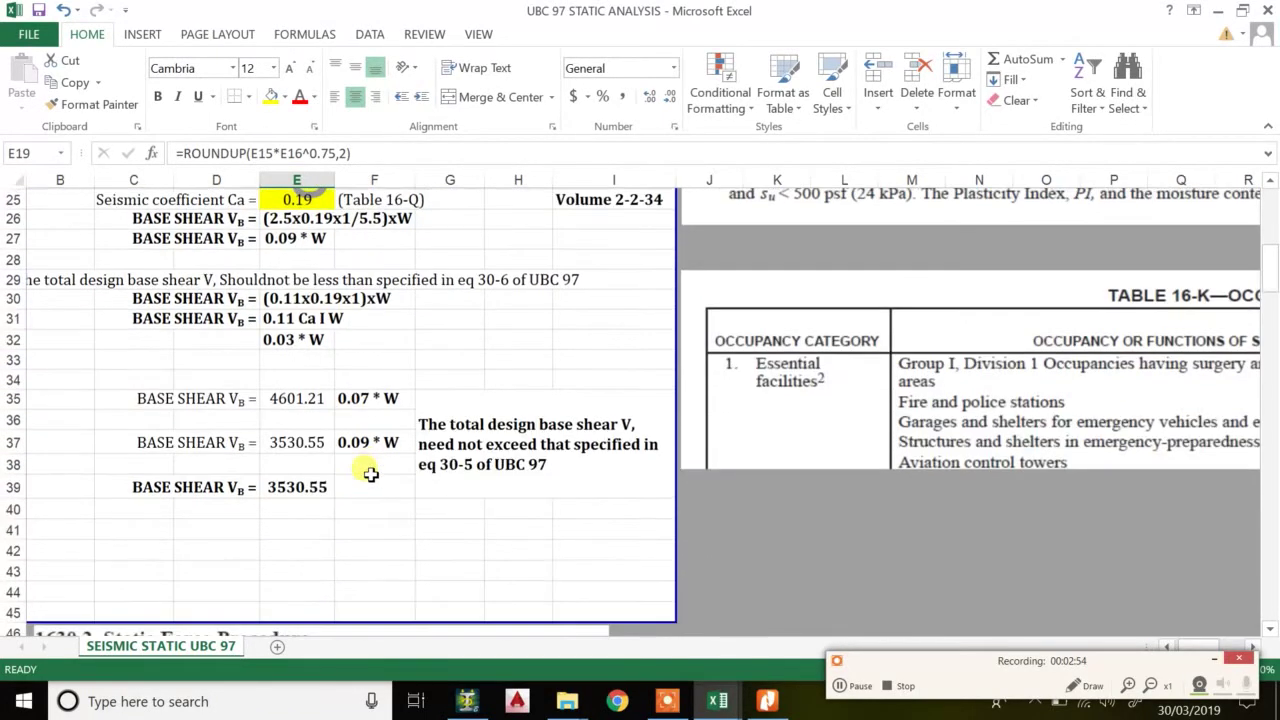
scroll(365, 480, down, 3)
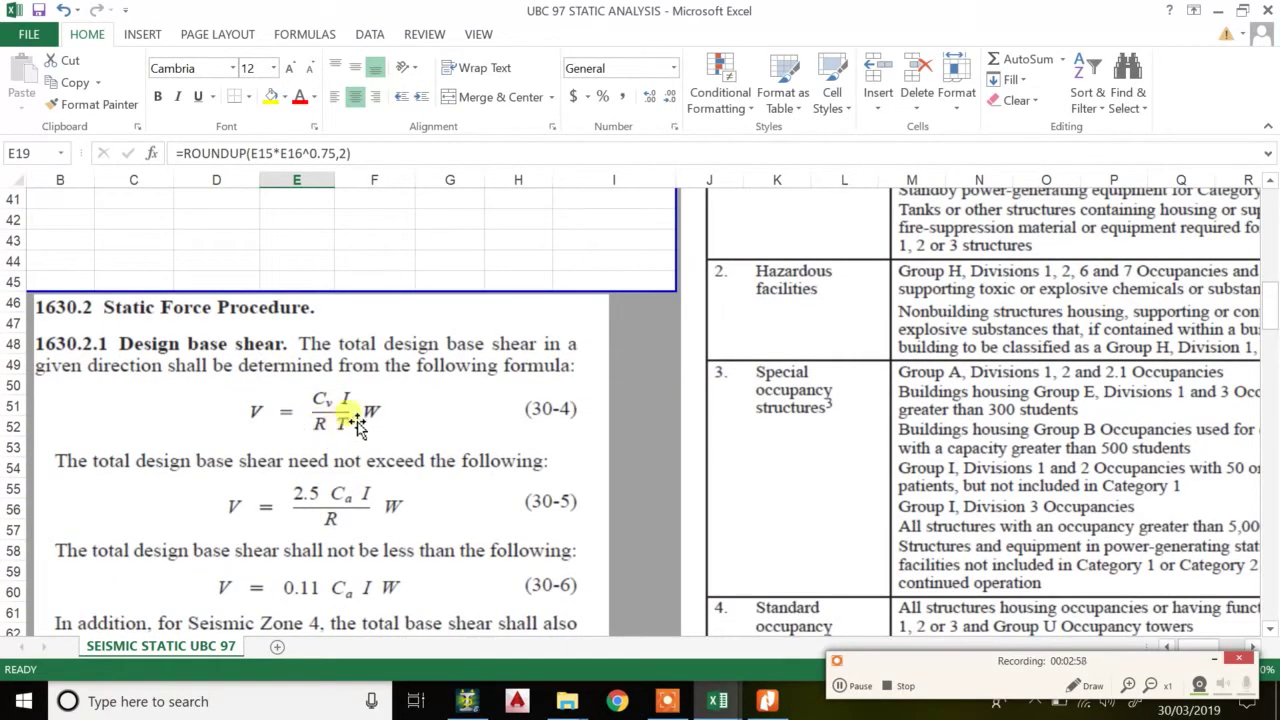
scroll(366, 412, up, 6)
scroll(366, 416, up, 6)
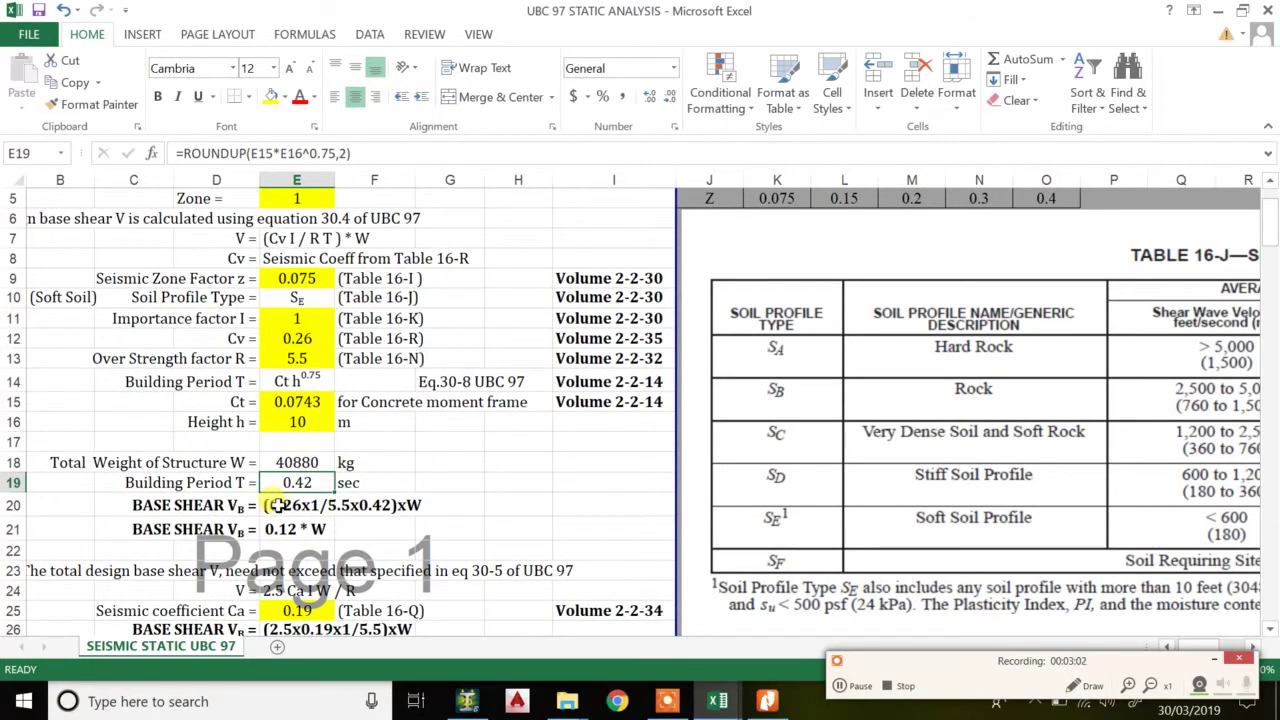
click(284, 341)
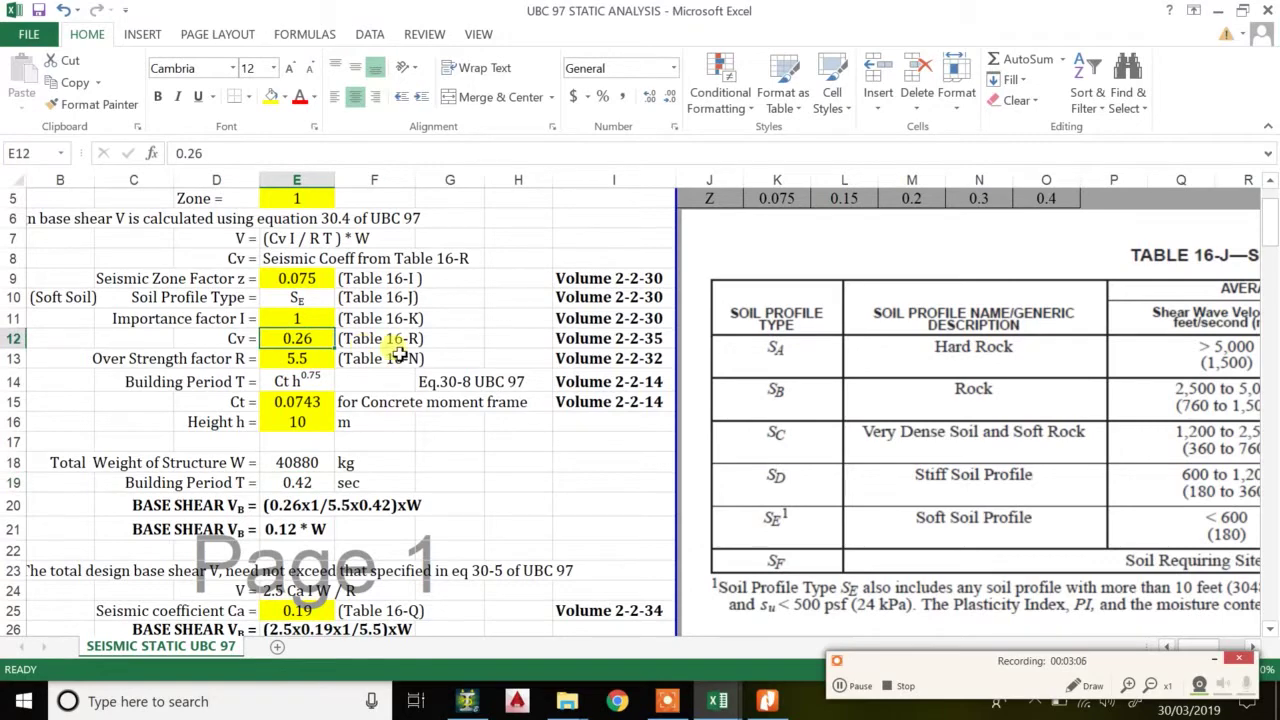
Look up seismic coefficients Cv in Table 16-R and Ca in Table 16-Q and compare them with the calculation's inputs.
scroll(420, 440, down, 9)
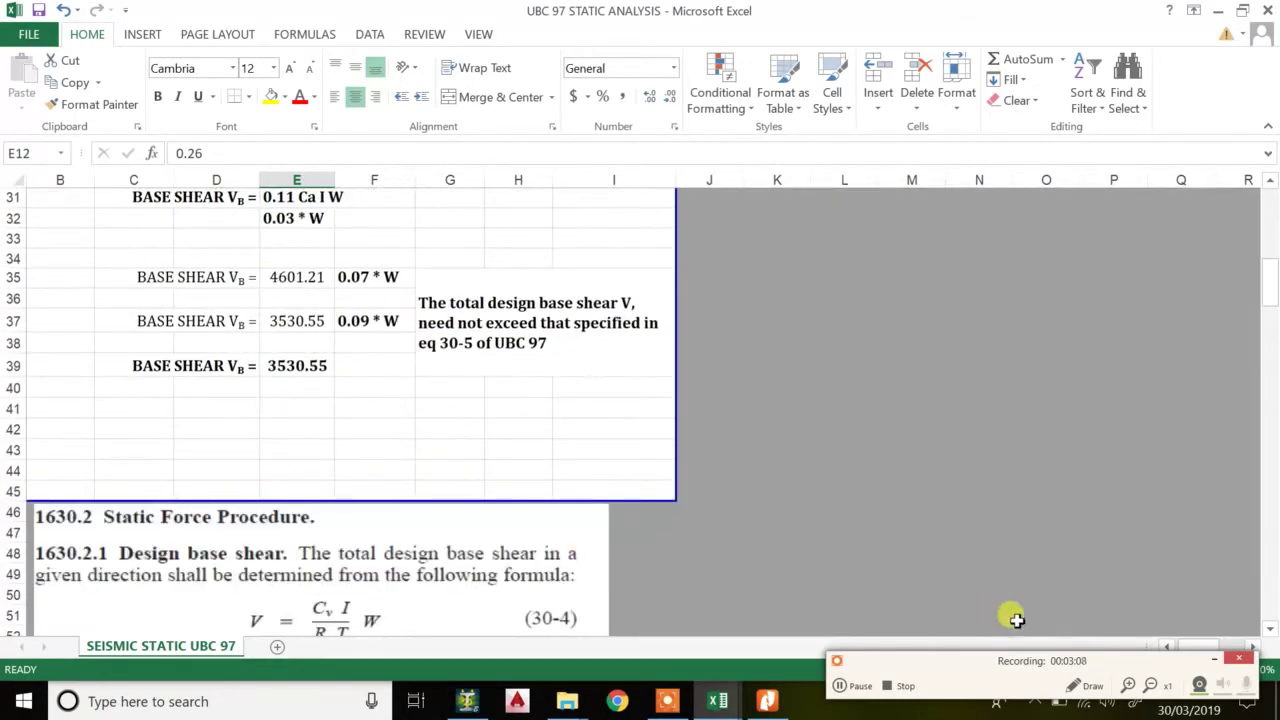
scroll(1012, 617, down, 20)
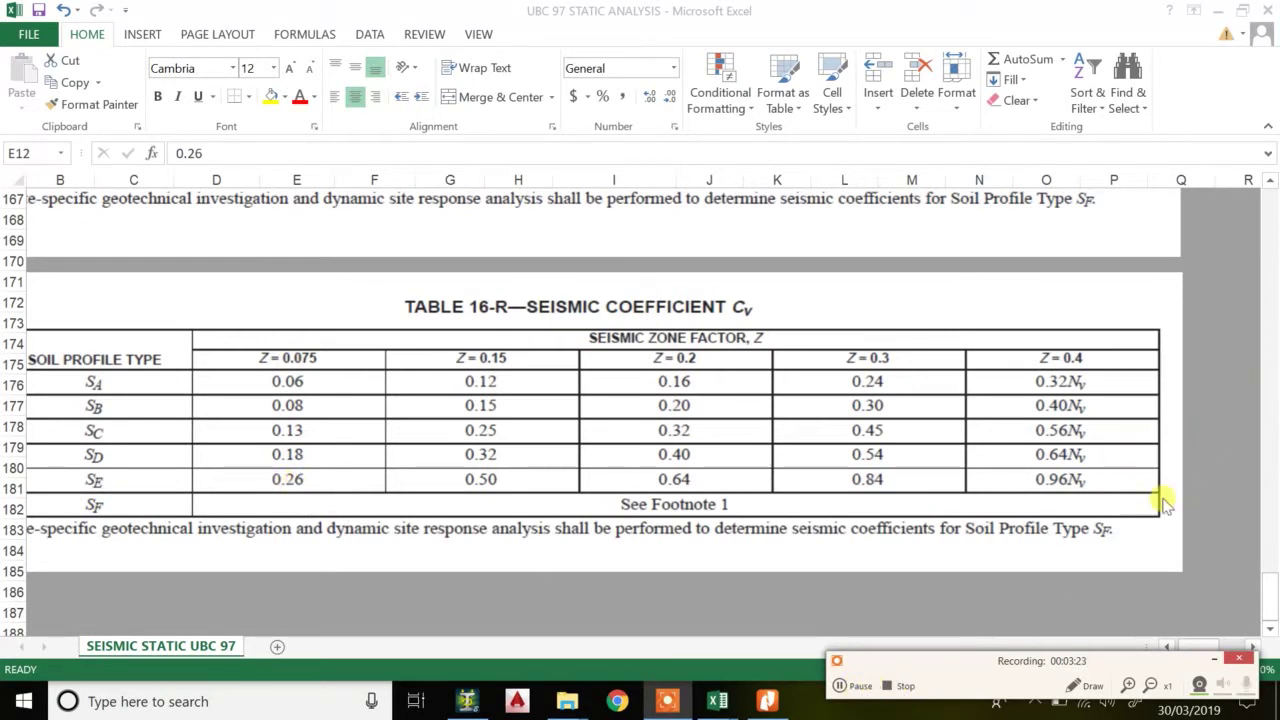
click(1270, 508)
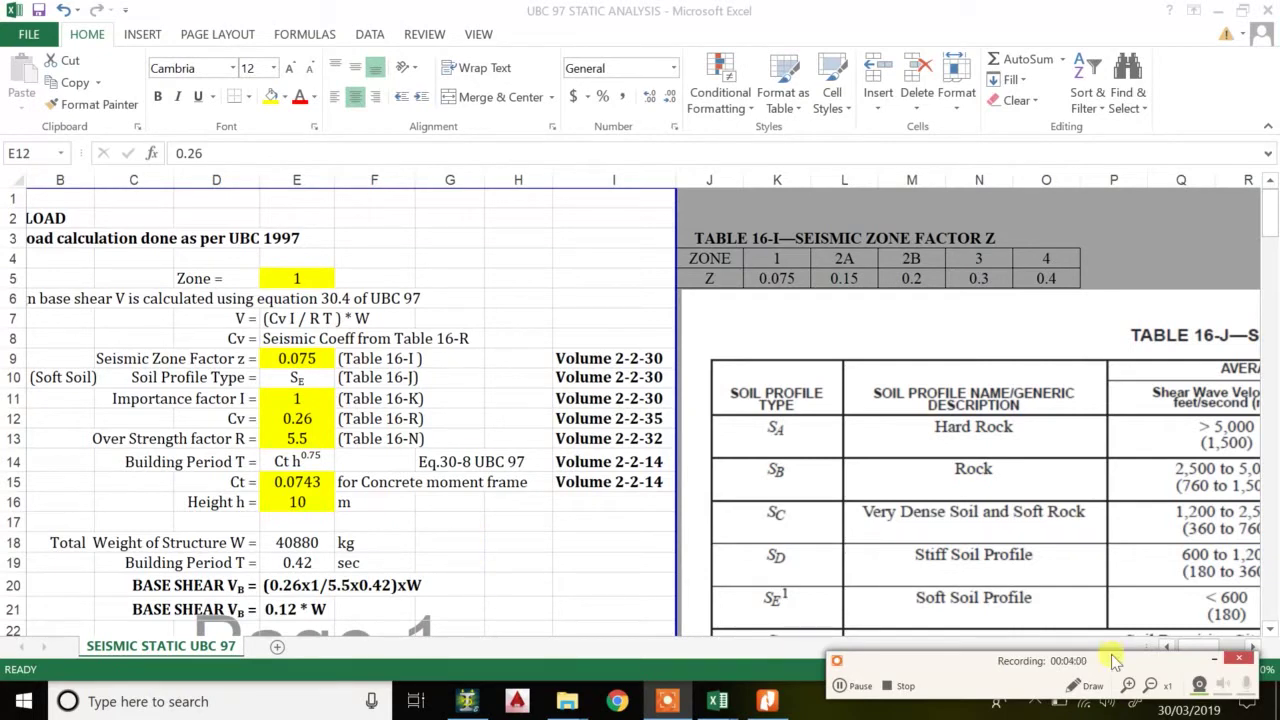
click(852, 686)
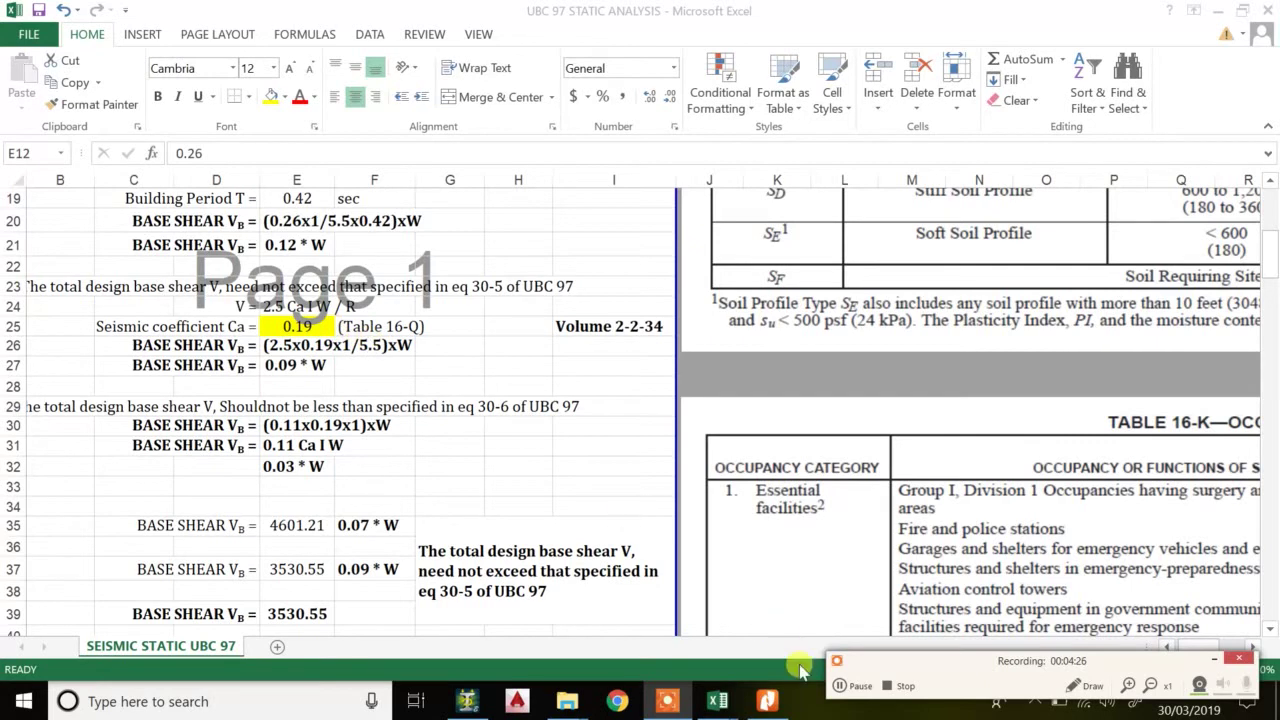
scroll(438, 442, down, 20)
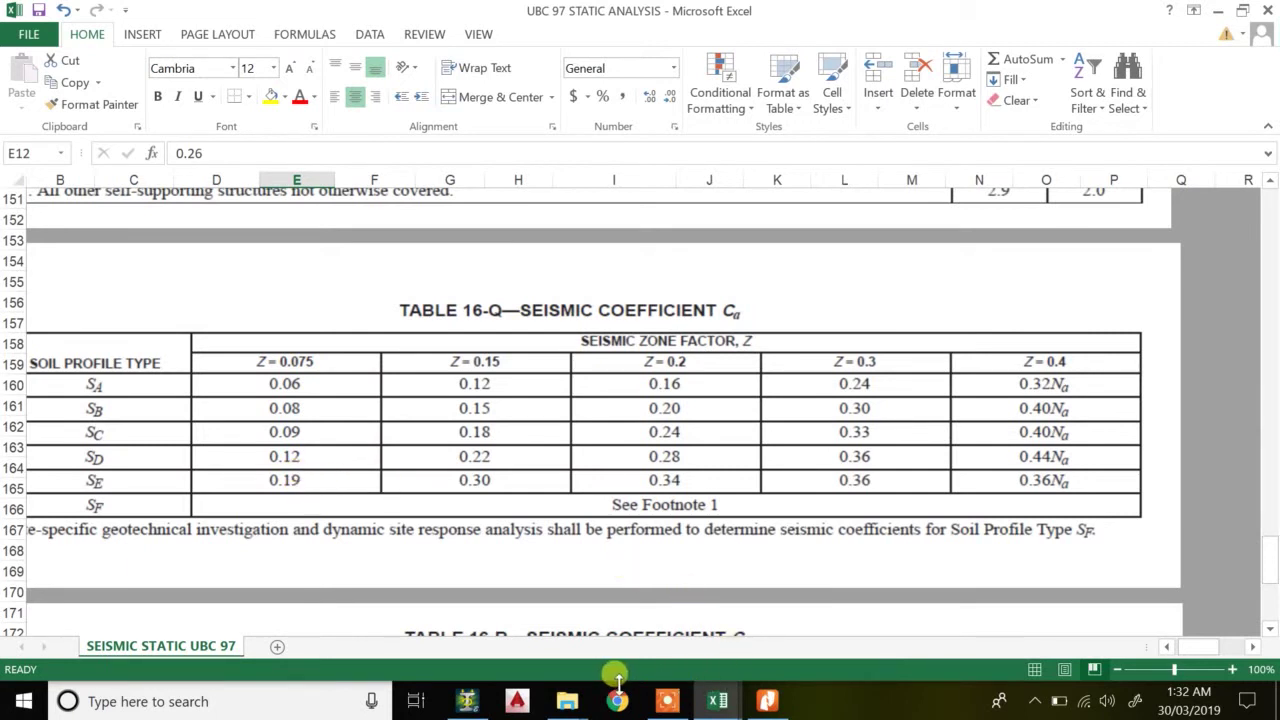
click(667, 701)
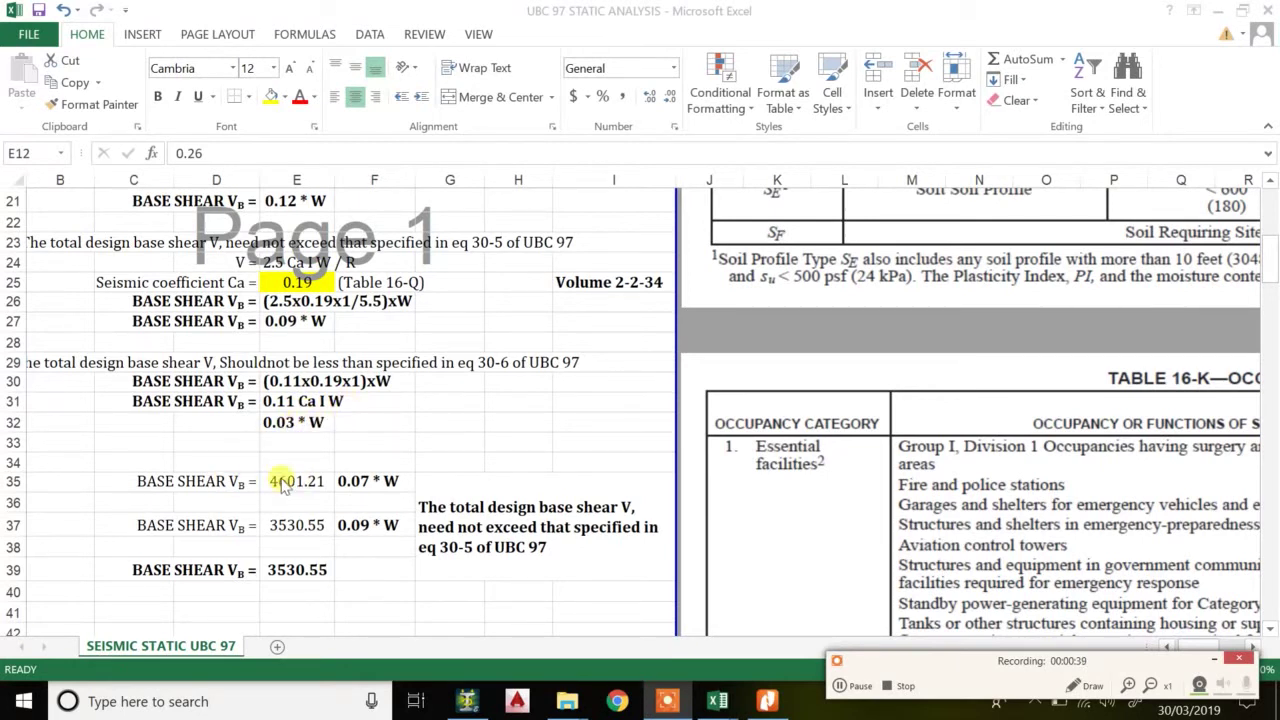
Change the coefficient in cell F35 so the first base shear label reads 0.12 * W.
double_click(358, 481)
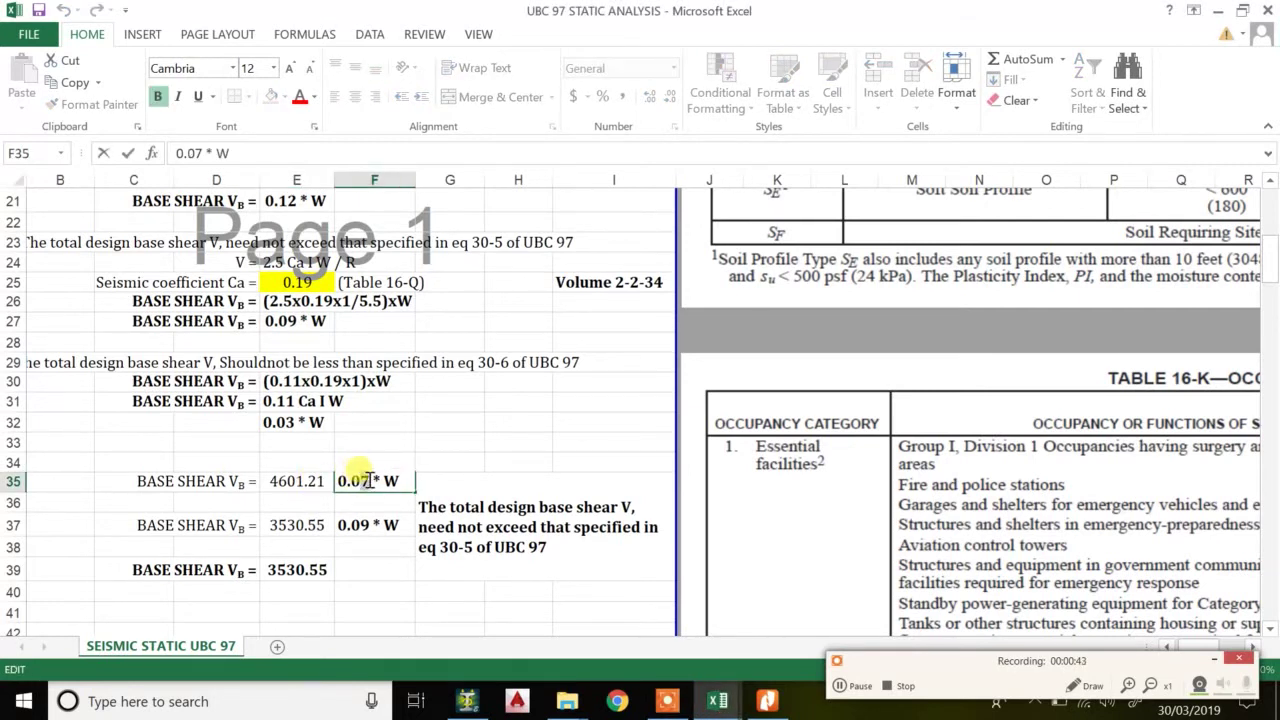
double_click(369, 481)
click(362, 483)
double_click(369, 481)
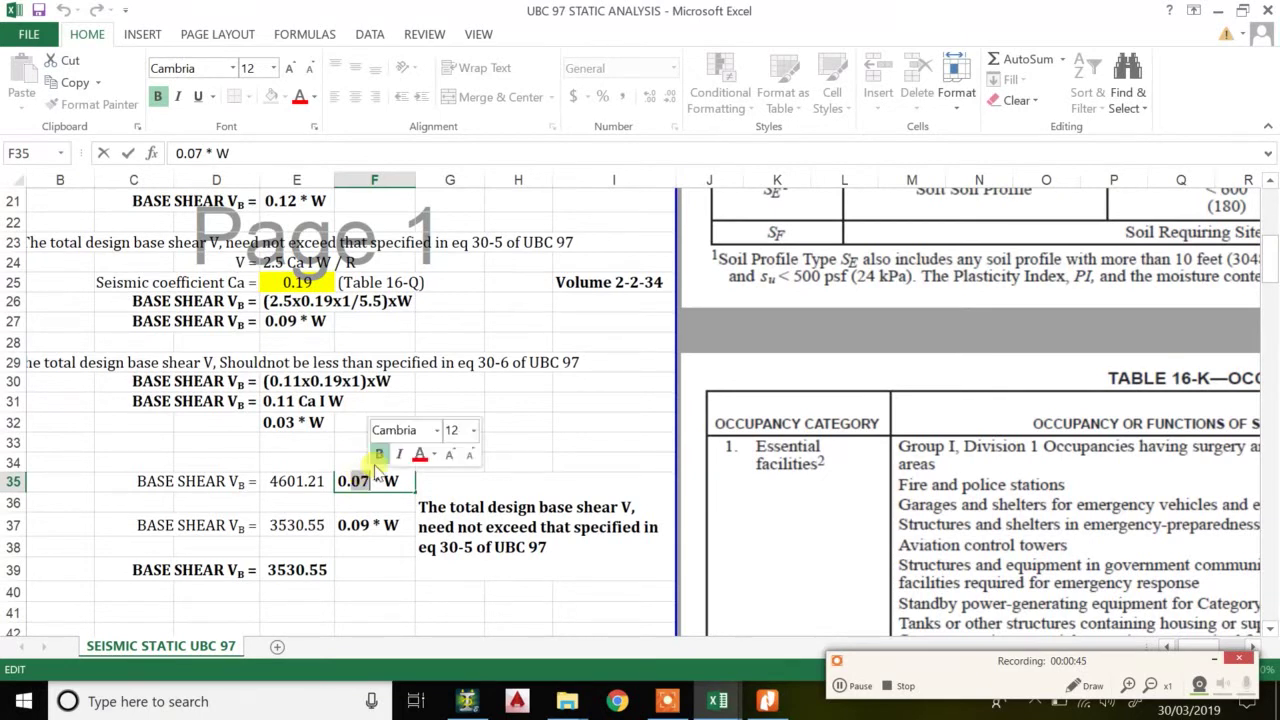
text(0.12)
key(Return)
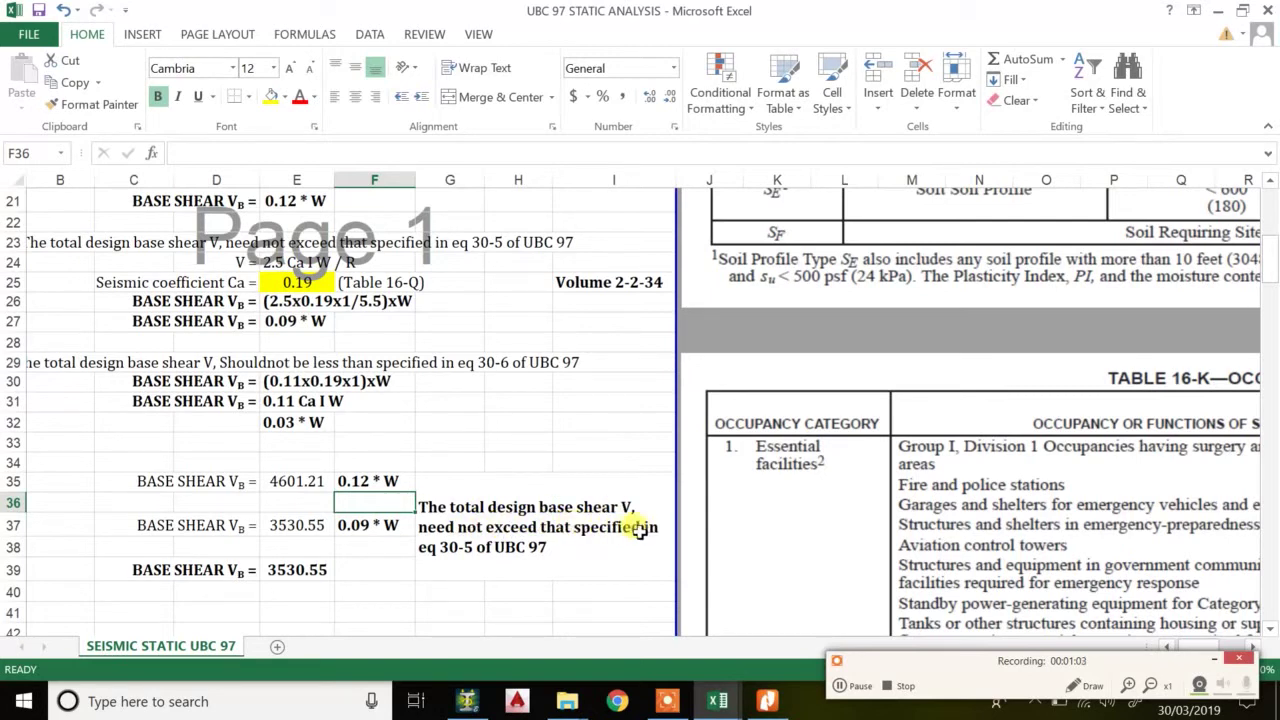
Inspect the base shear label in F37 and the formulas in E35 and E37, ending with row 37 selected.
click(364, 524)
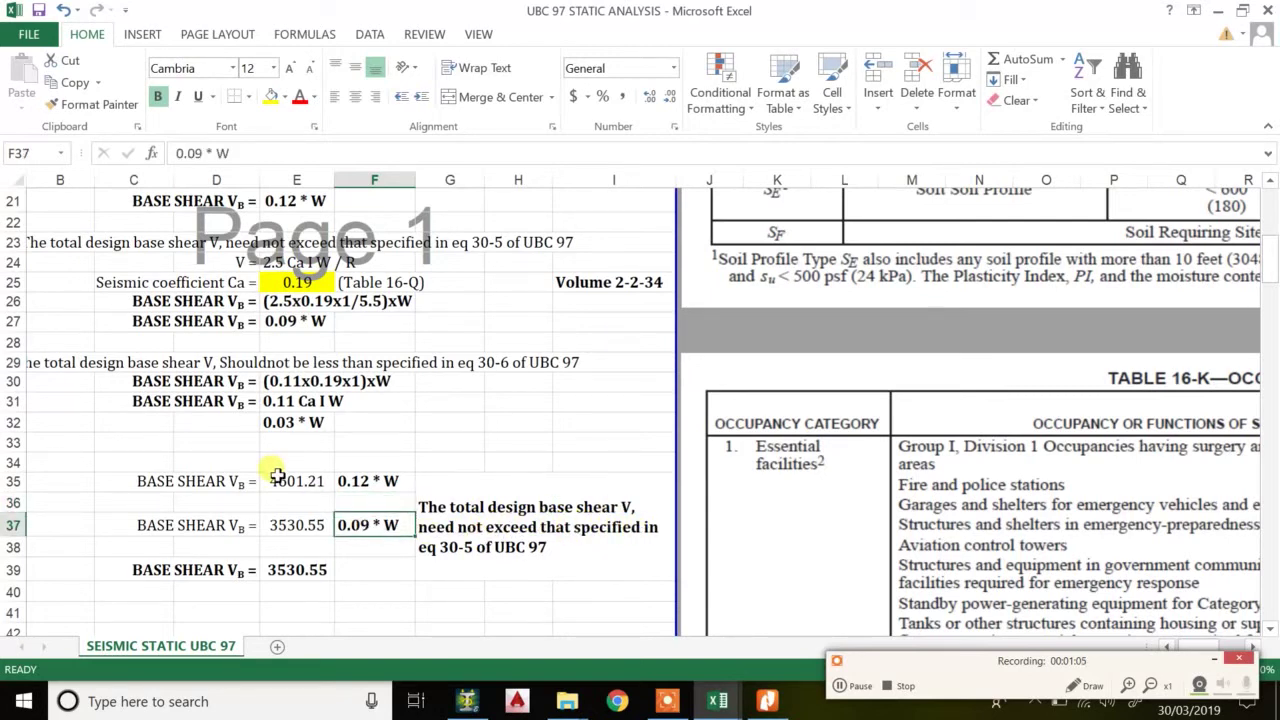
click(277, 476)
click(285, 525)
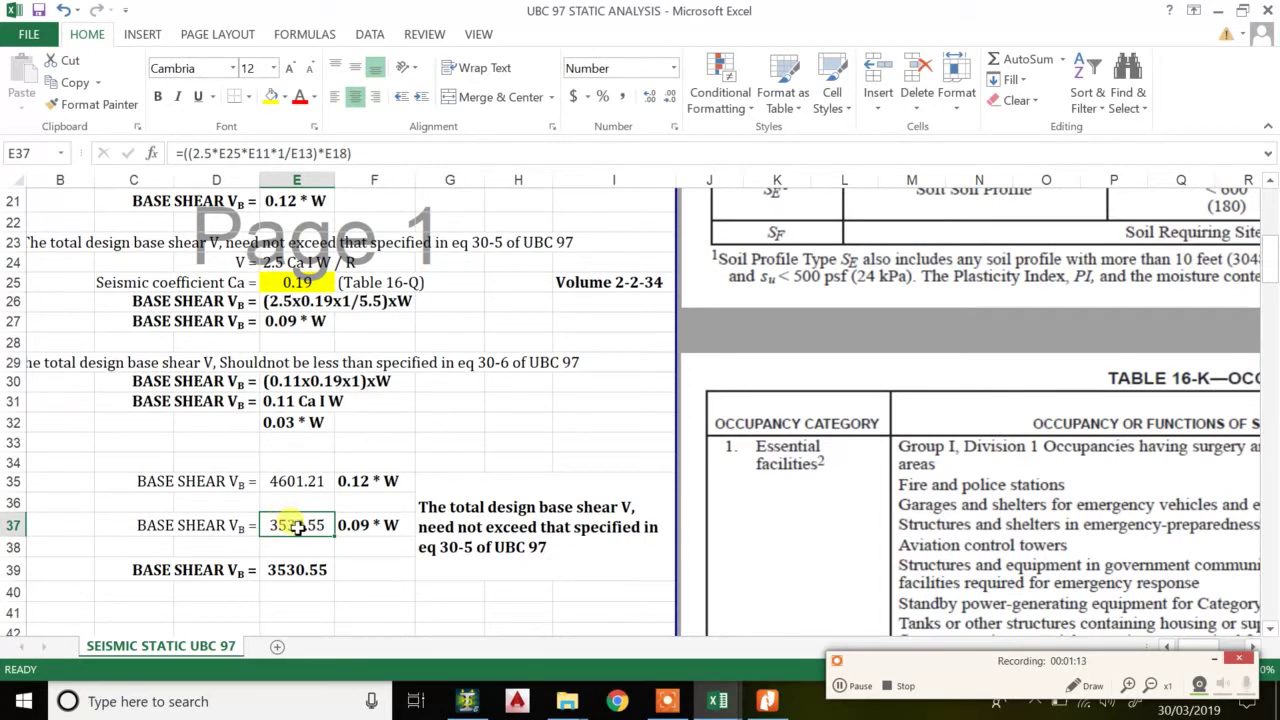
click(6, 525)
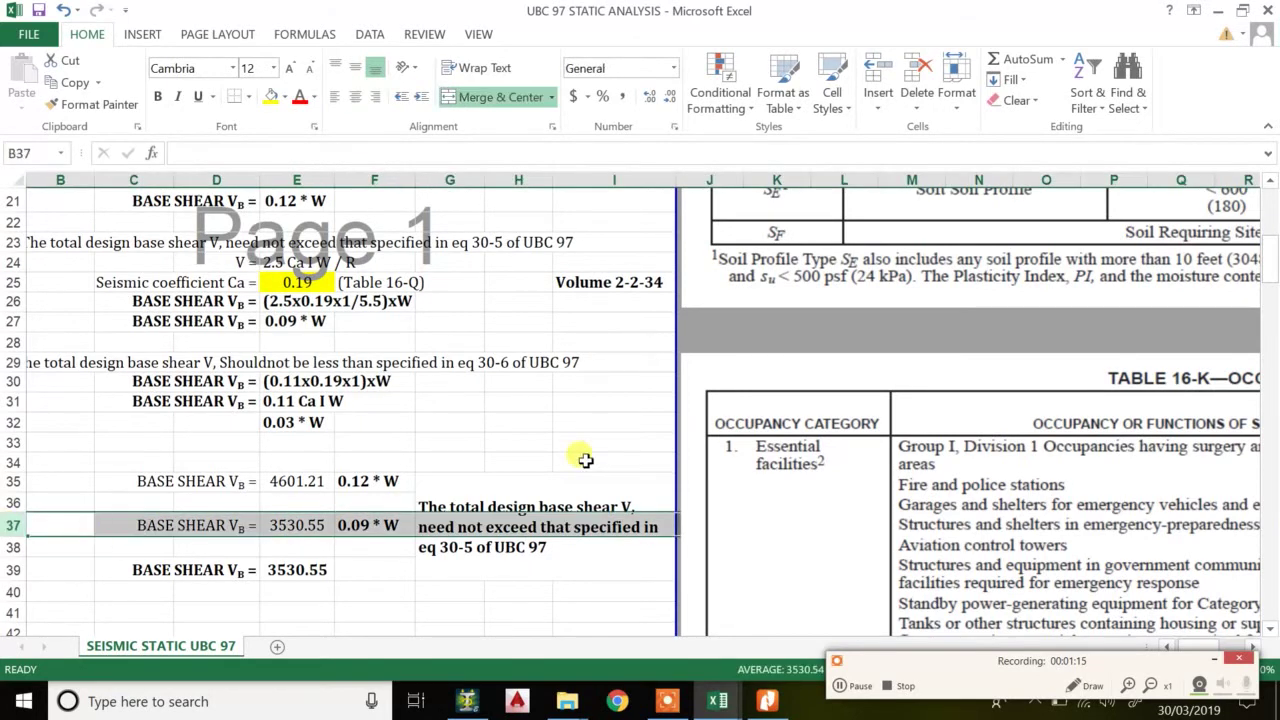
Review the inputs, the Ca value in E25 and the base shear limits against equations 30-4 to 30-6 in the code excerpt.
scroll(585, 459, up, 7)
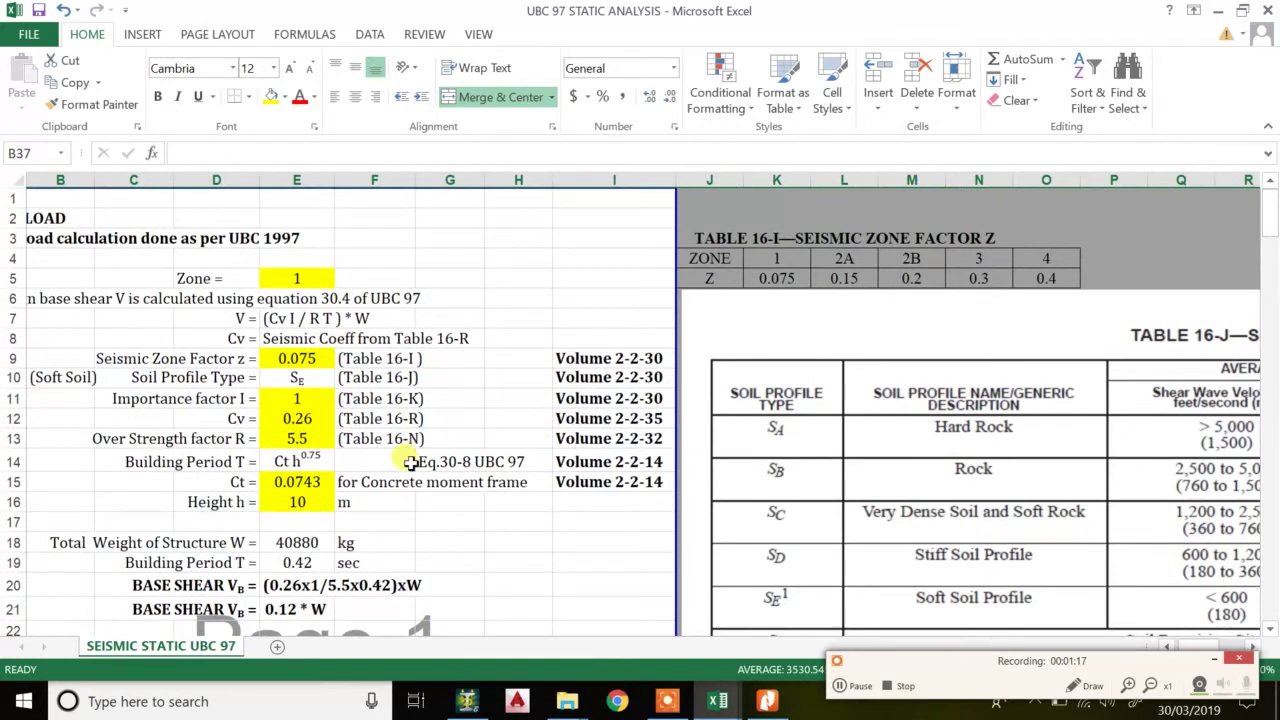
scroll(410, 463, down, 3)
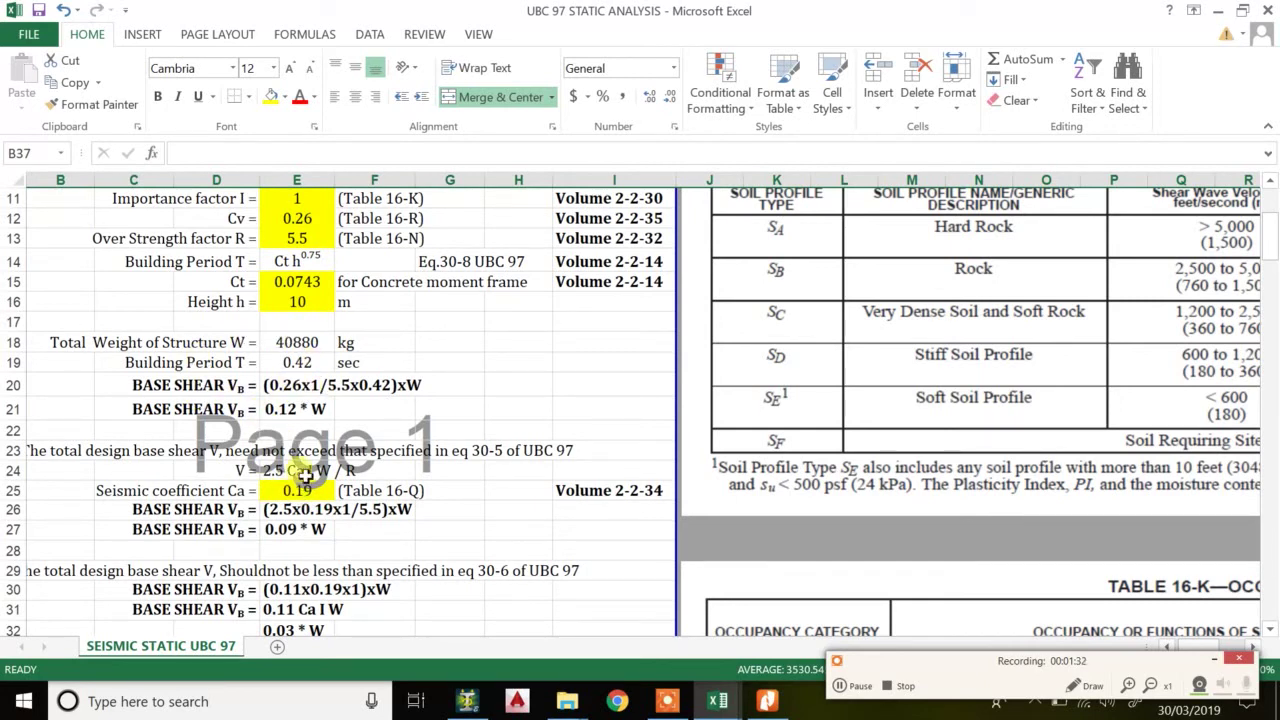
click(303, 494)
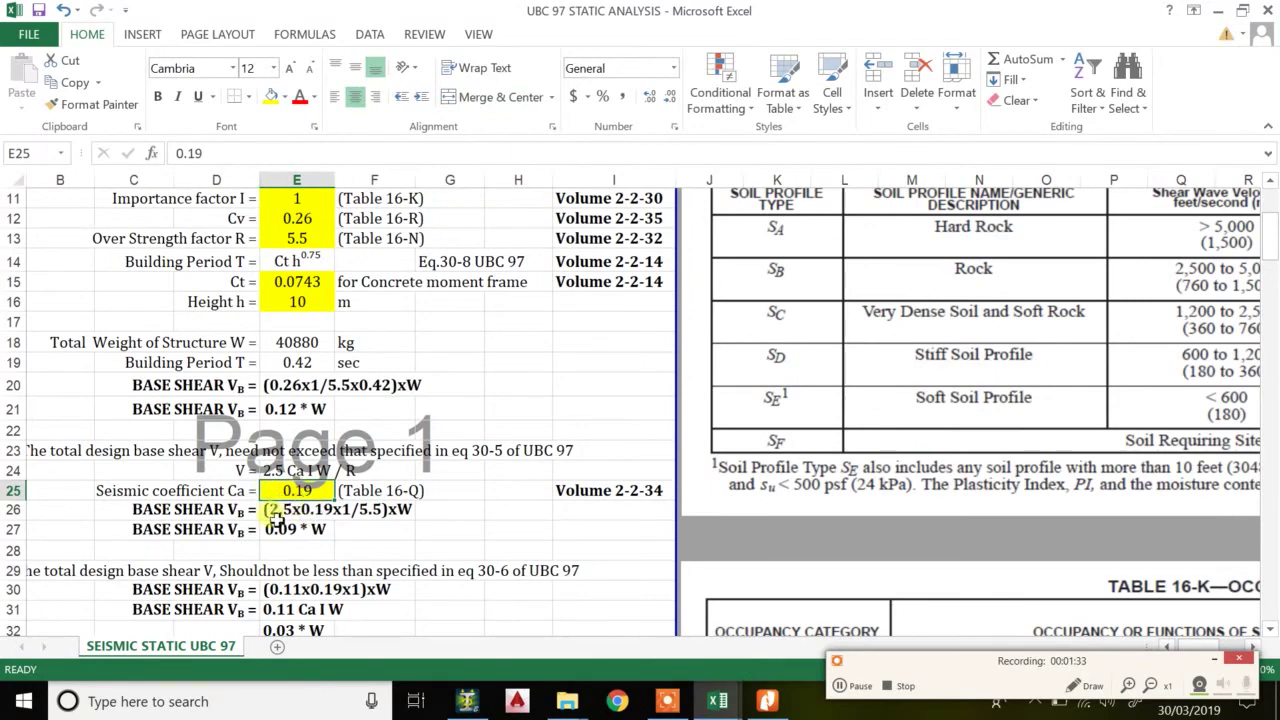
scroll(305, 500, down, 2)
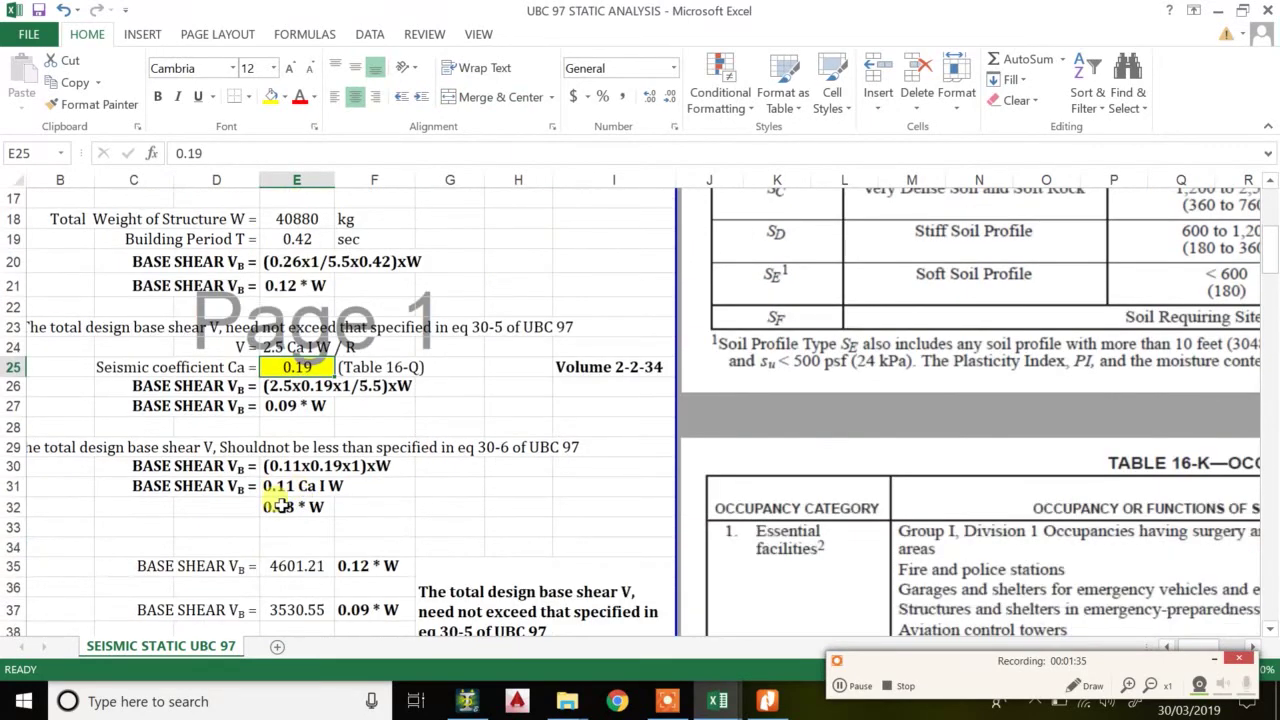
scroll(300, 490, down, 15)
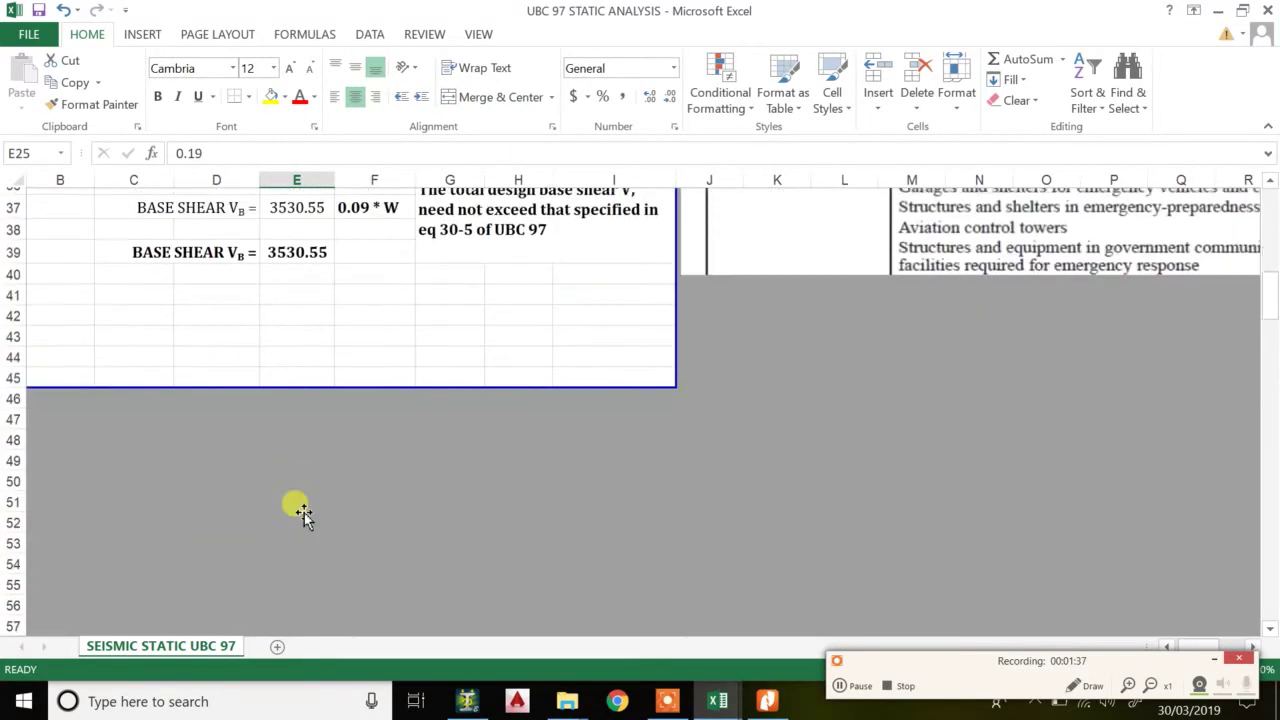
scroll(312, 505, up, 7)
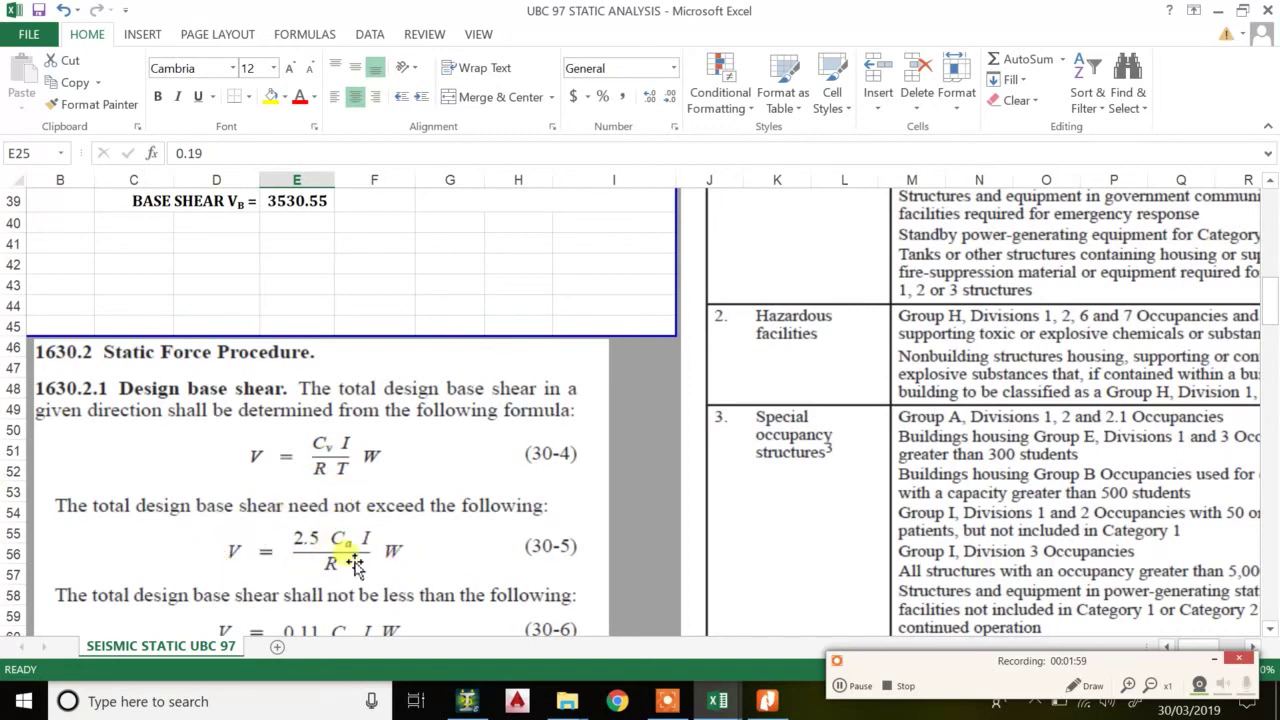
scroll(349, 534, down, 1)
scroll(329, 360, down, 2)
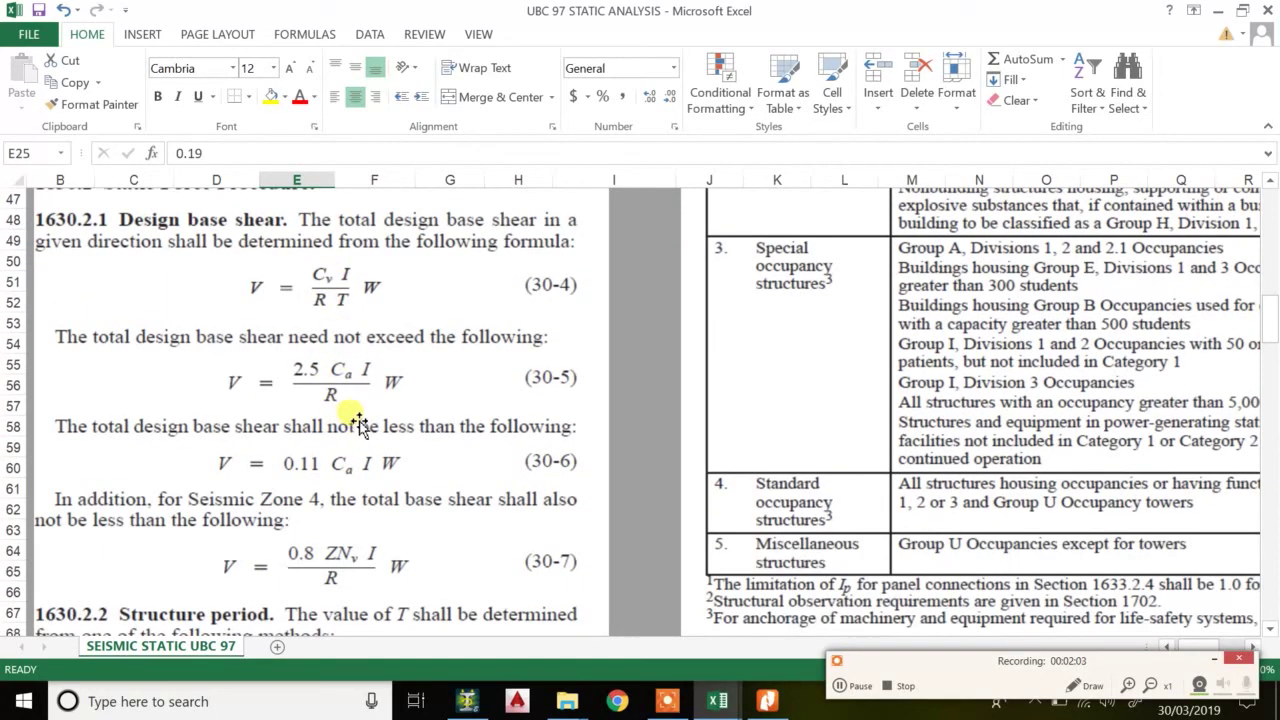
scroll(345, 418, up, 10)
scroll(257, 415, down, 2)
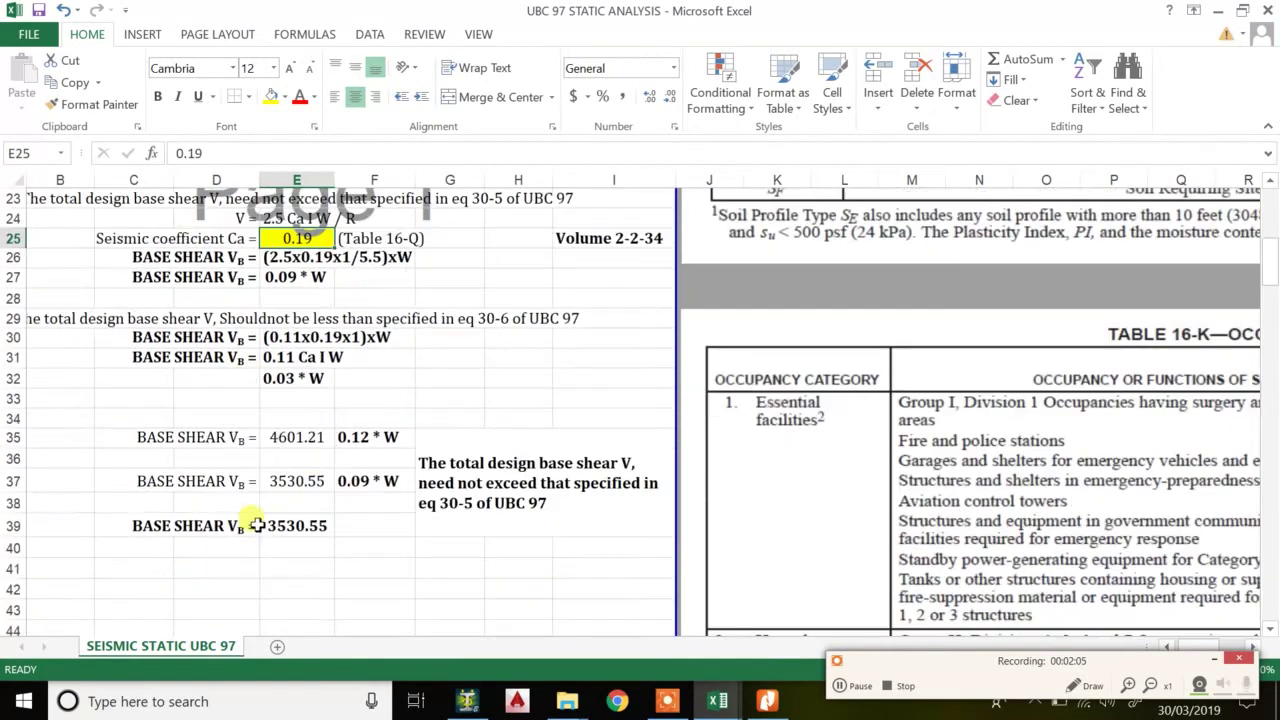
Format the governing base shear row, cells C37 to F37, in bold red text.
drag(123, 480, 386, 480)
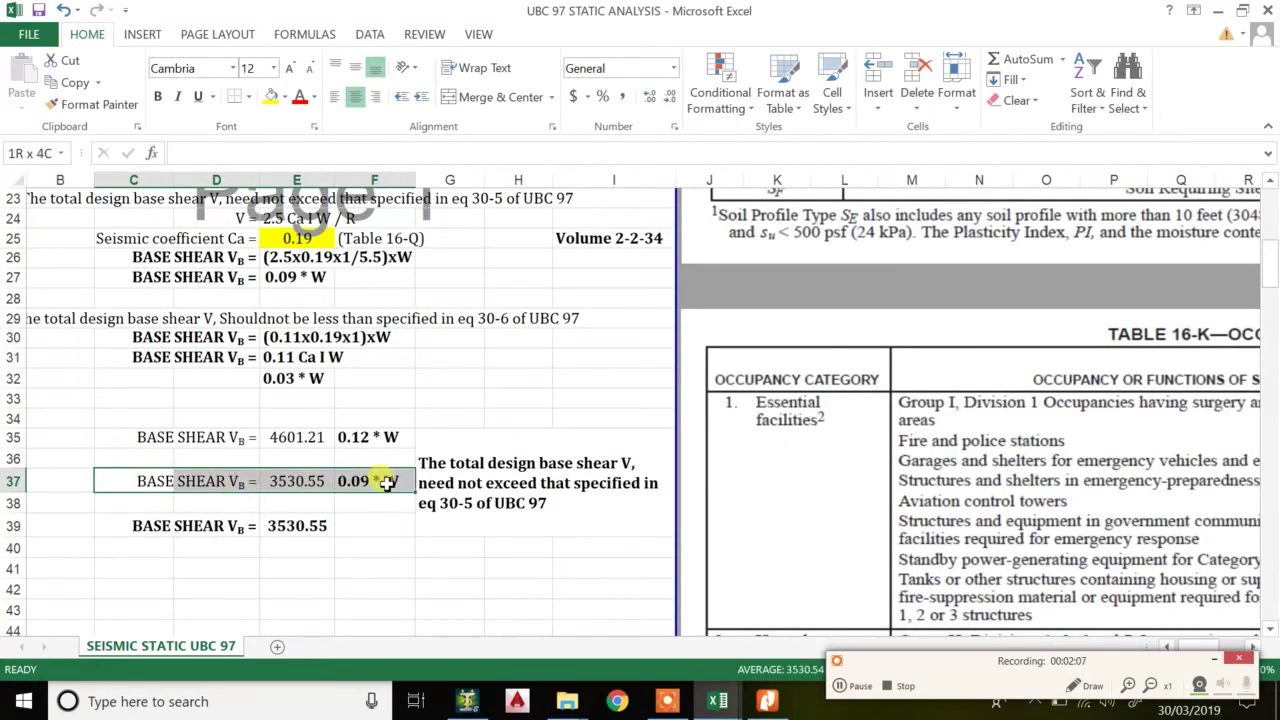
click(300, 96)
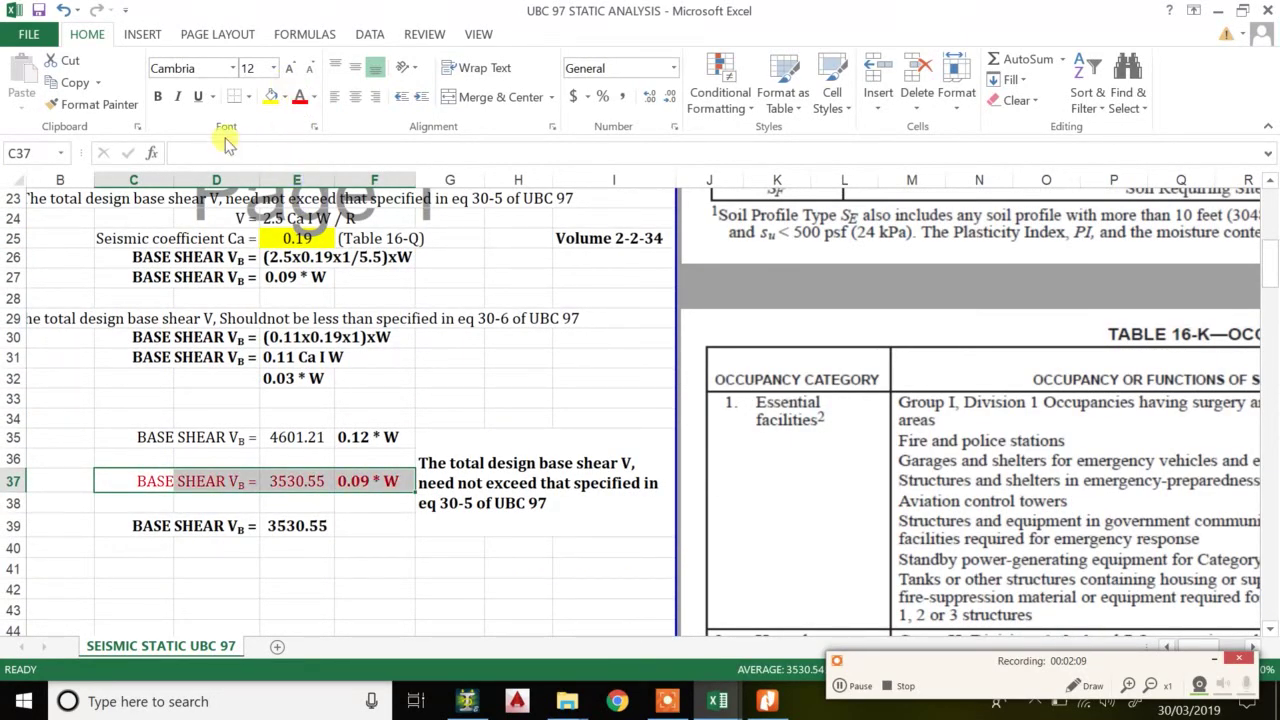
click(157, 96)
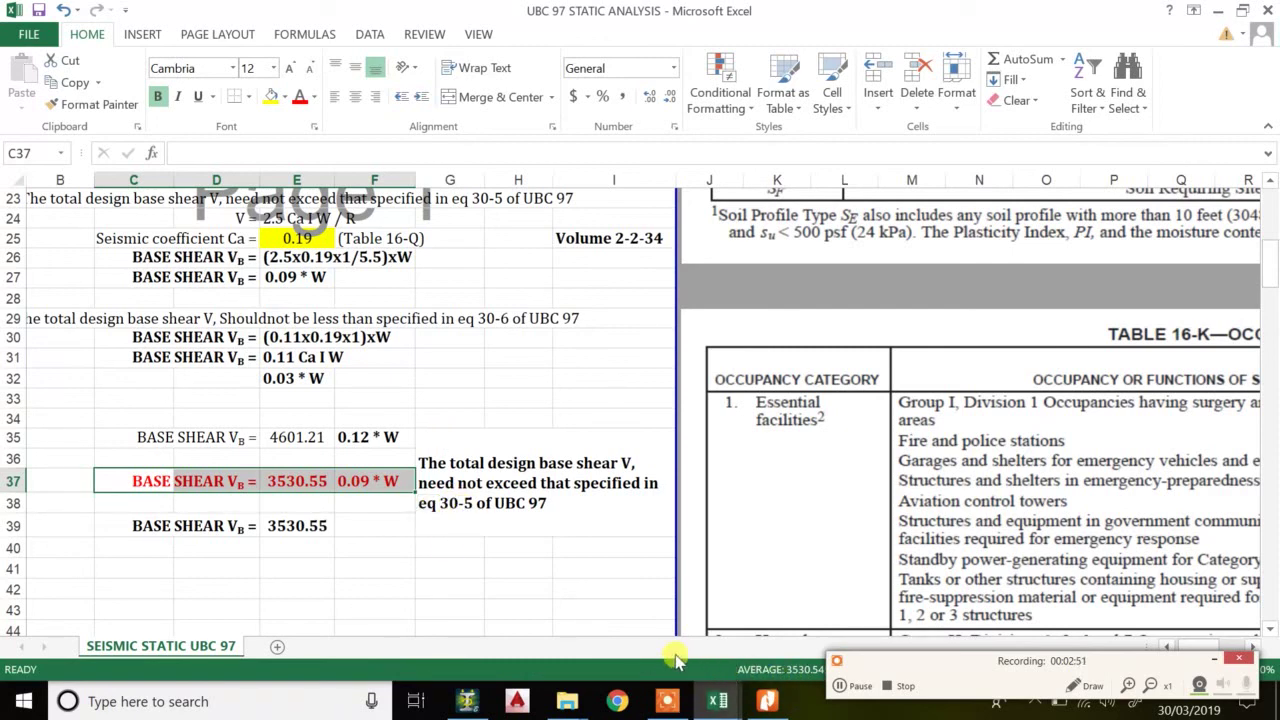
click(887, 686)
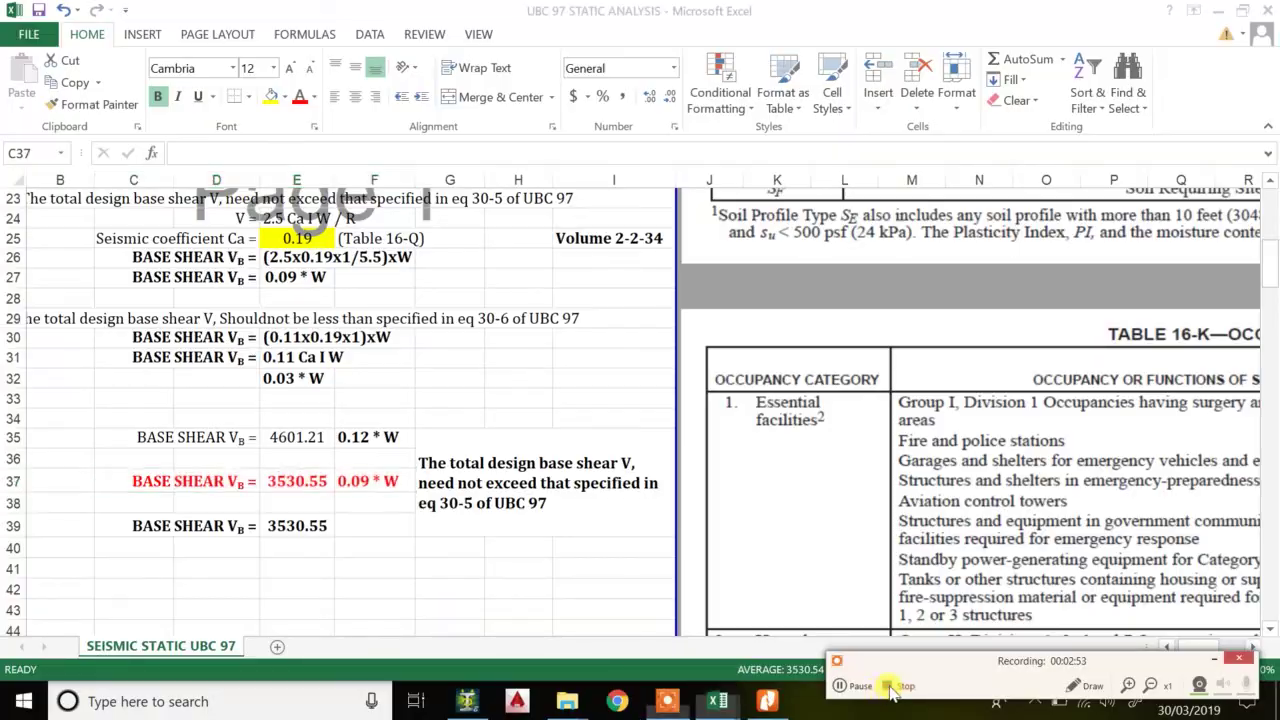